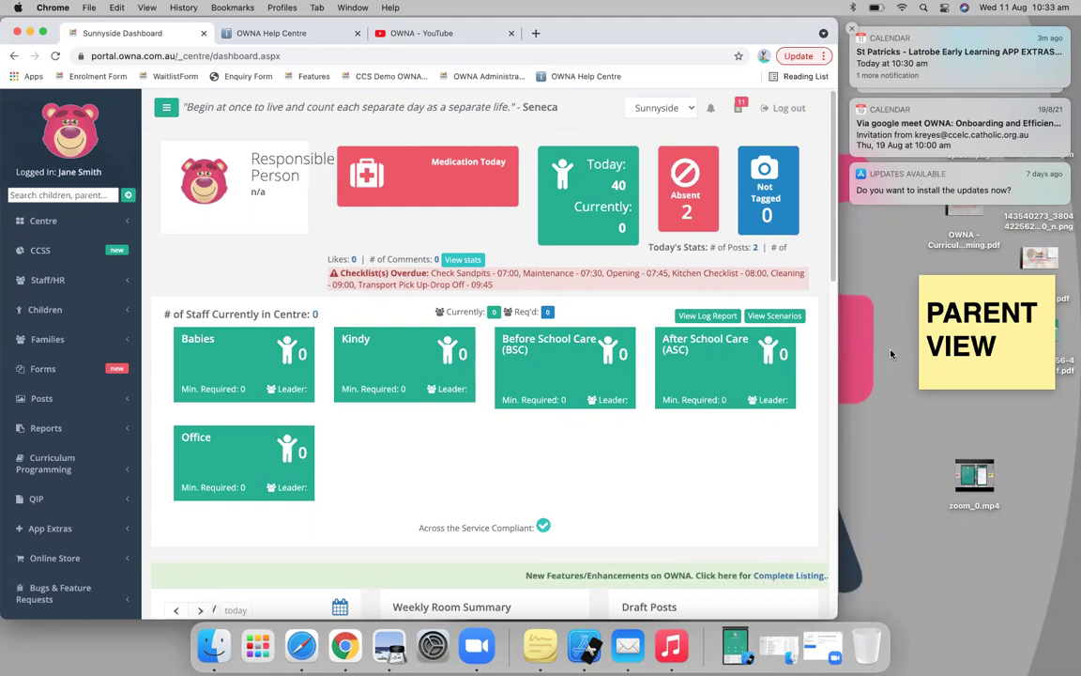
# Step: Open the CCSS Activate/Update Details page and look through its PRODA details and Family Billing Structure settings
pyautogui.click(45, 252)
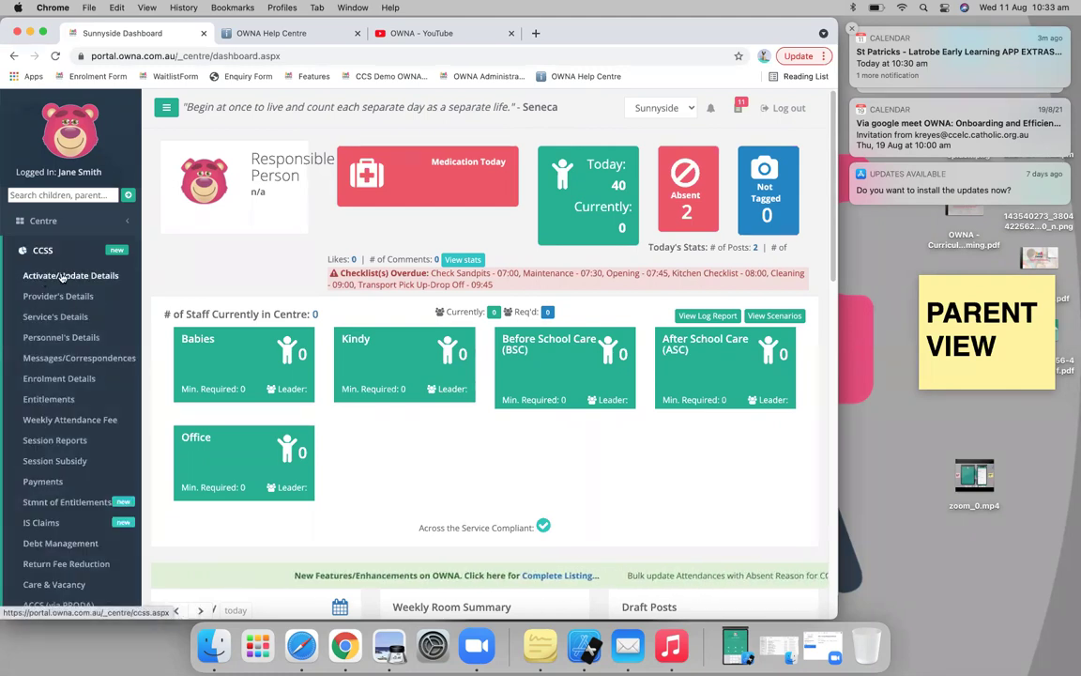
pyautogui.click(74, 276)
pyautogui.scroll(-5, 243, 328)
pyautogui.scroll(-5, 244, 328)
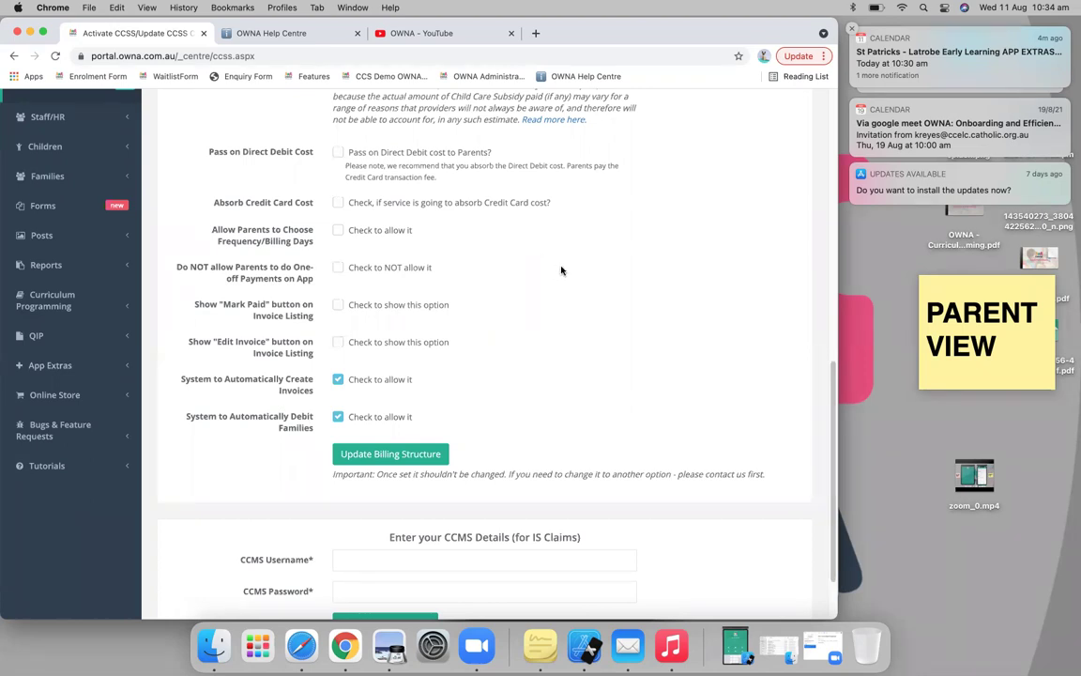
pyautogui.scroll(2, 193, 204)
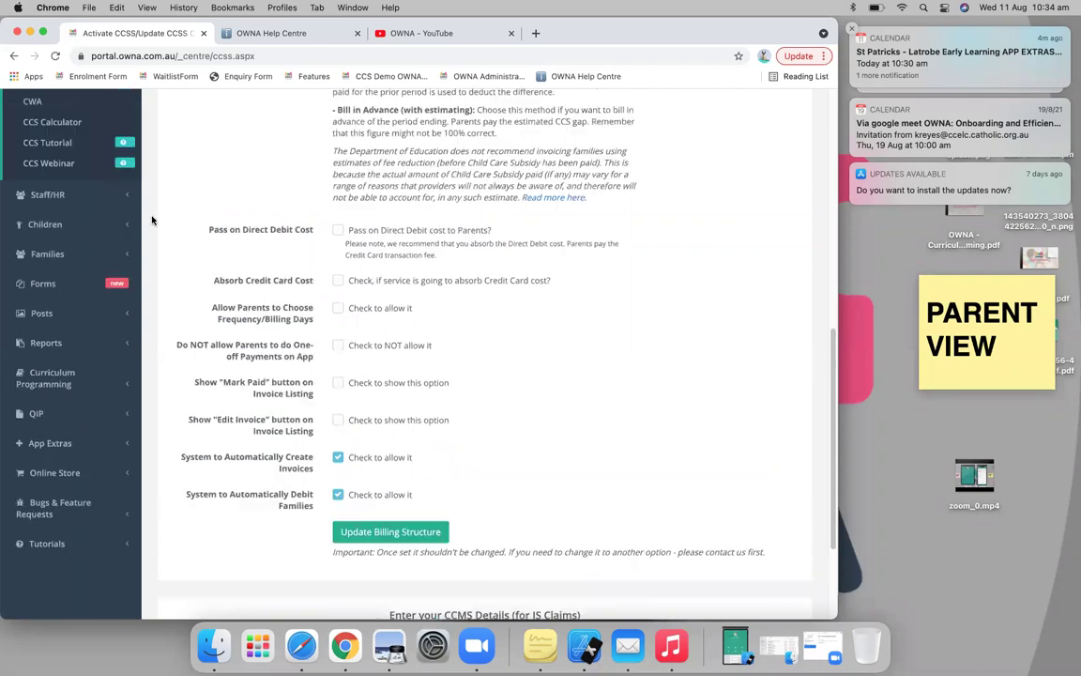
pyautogui.scroll(10, 93, 171)
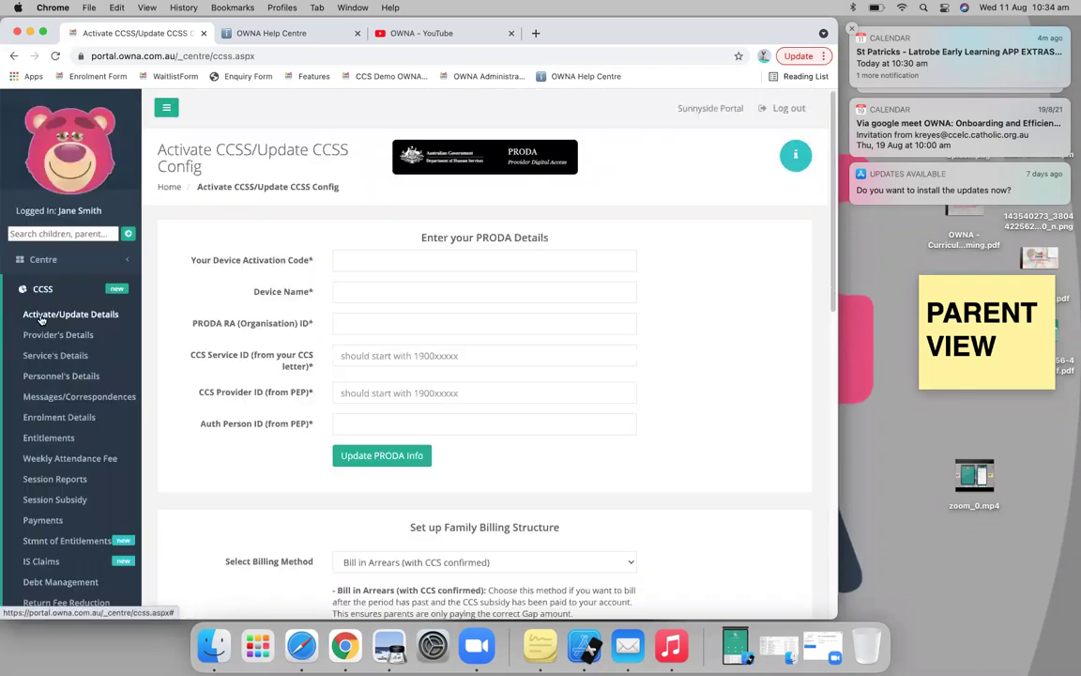
# Step: Examine the billing structure options for automatically creating invoices and automatically debiting families
pyautogui.scroll(-15, 336, 356)
pyautogui.click(339, 396)
pyautogui.moveTo(246, 398); pyautogui.dragTo(307, 409)
pyautogui.moveTo(222, 434); pyautogui.dragTo(314, 445)
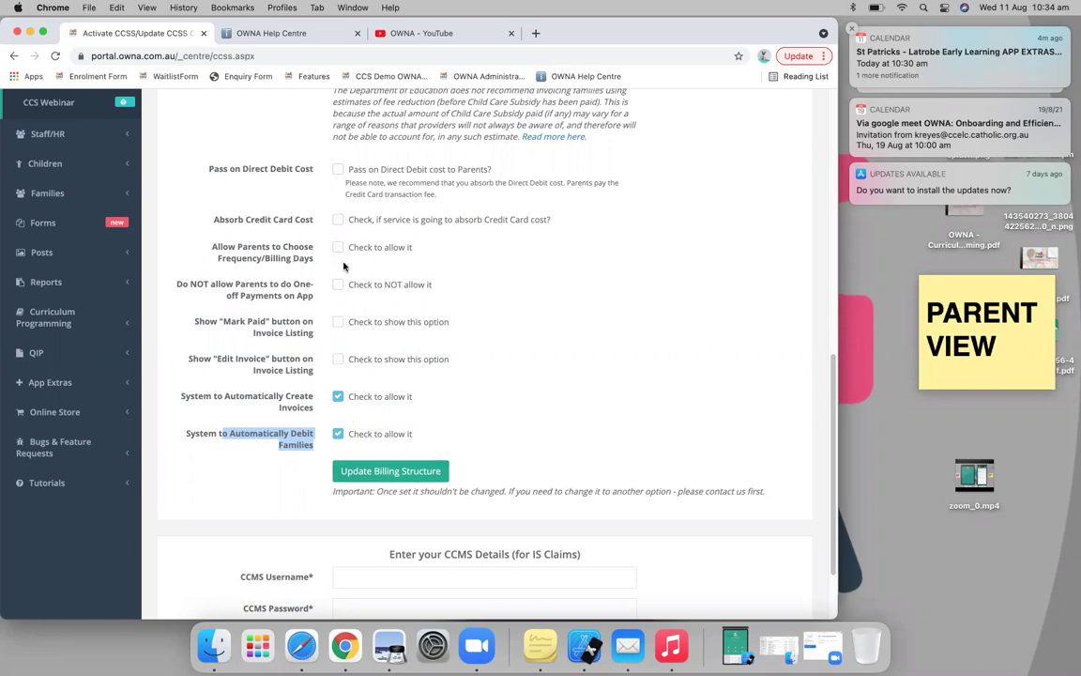
pyautogui.scroll(15, 240, 260)
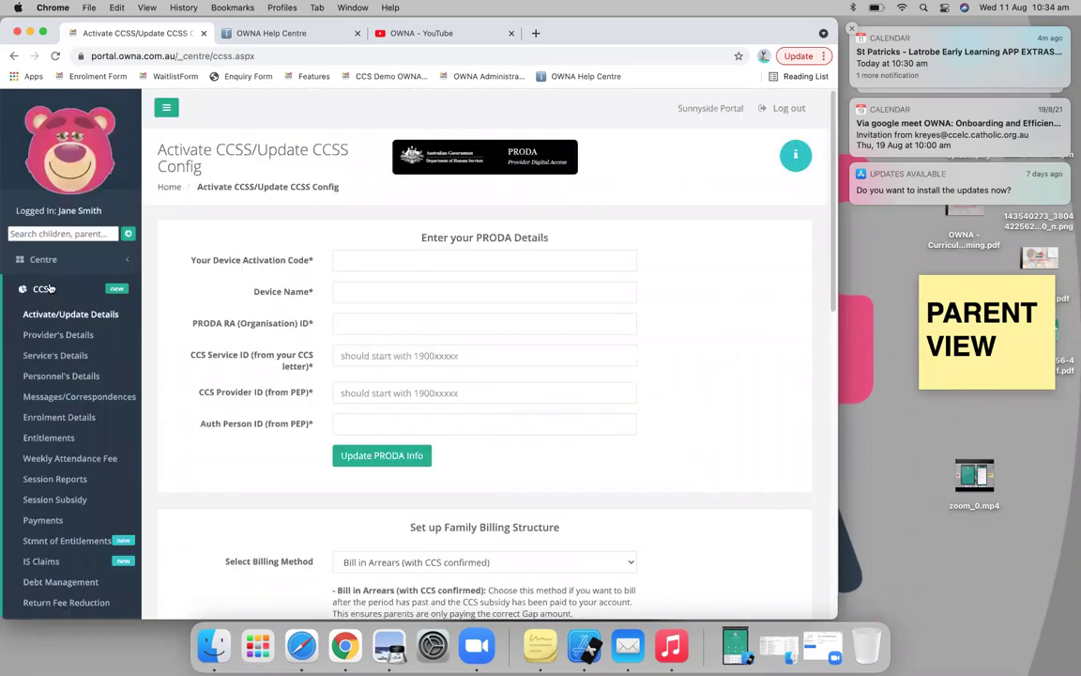
# Step: Open the Families/Account list and bring the current families into view
pyautogui.click(47, 288)
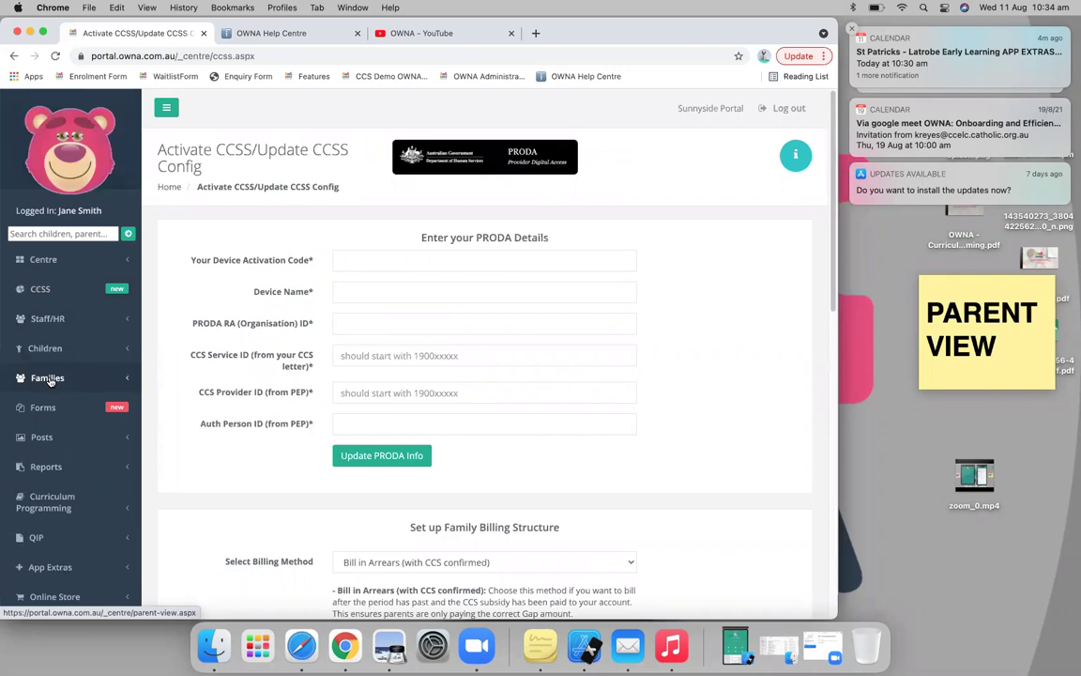
pyautogui.click(49, 378)
pyautogui.click(57, 443)
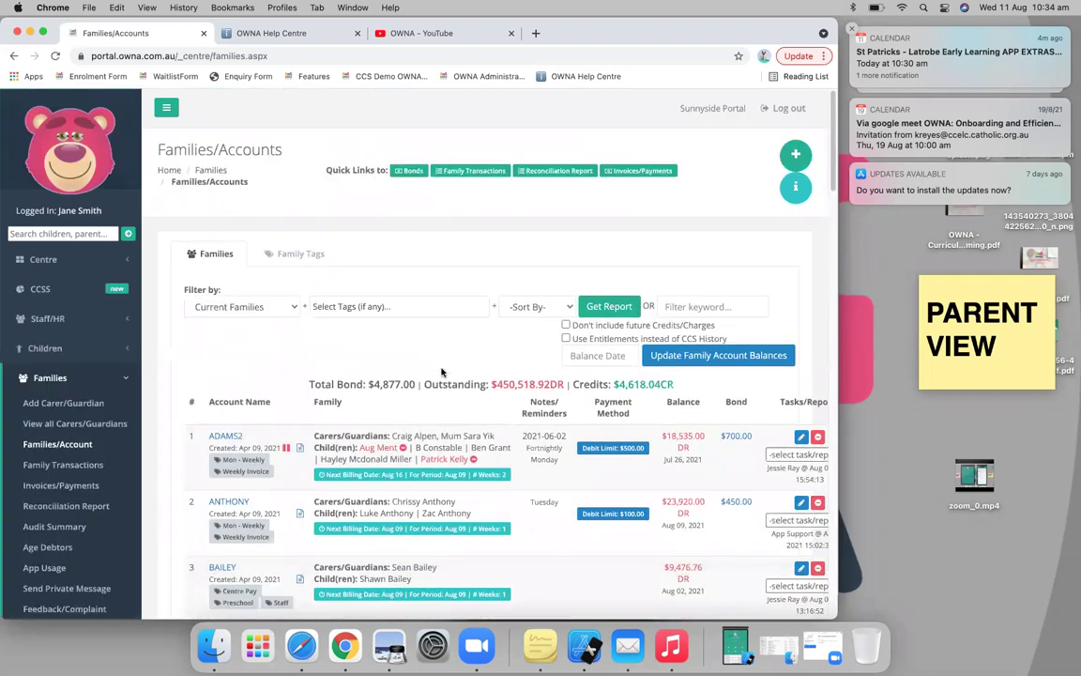
pyautogui.scroll(-4, 441, 373)
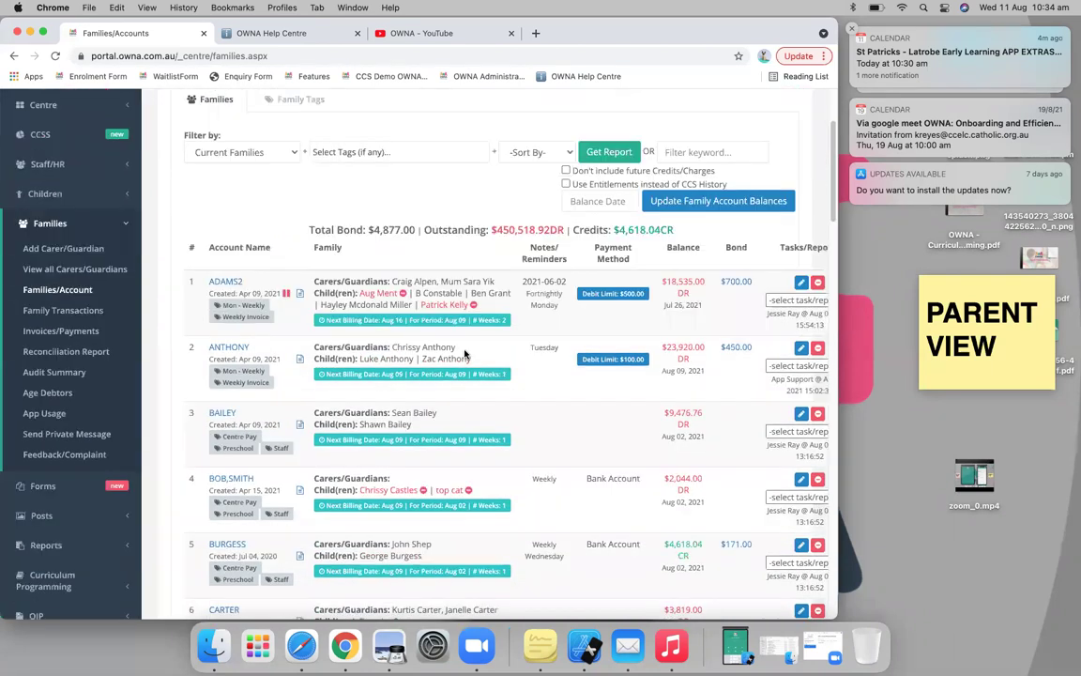
pyautogui.scroll(-1, 434, 313)
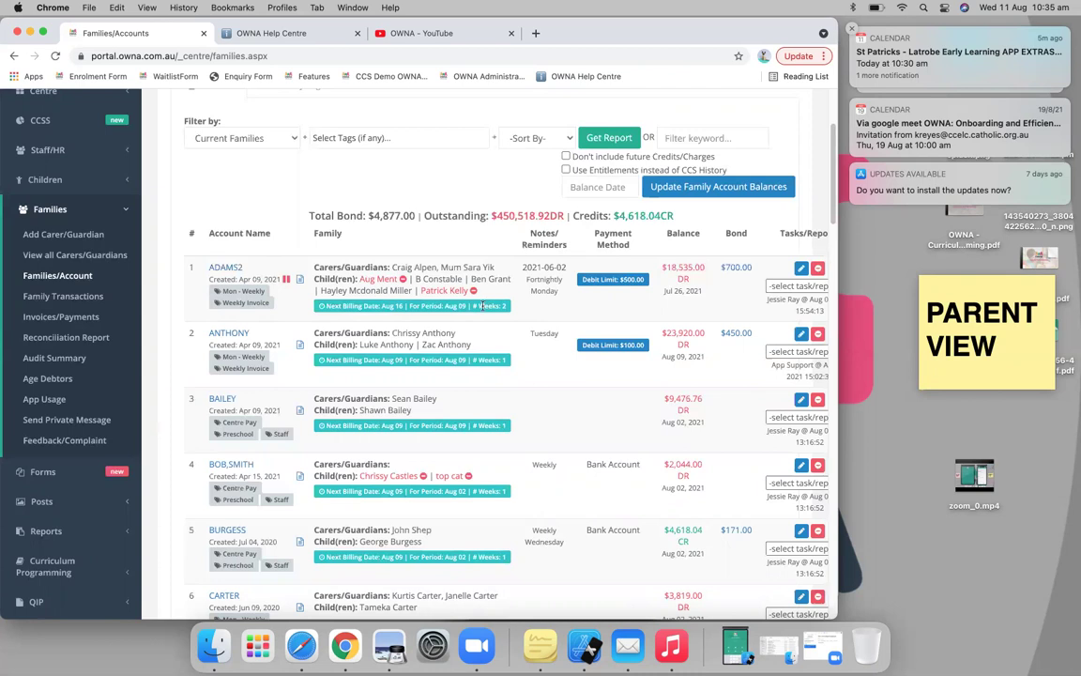
# Step: Examine the number of weeks in the first family account's next billing date tag
pyautogui.moveTo(477, 307); pyautogui.dragTo(510, 307)
pyautogui.click(471, 308)
pyautogui.moveTo(476, 309); pyautogui.dragTo(515, 306)
pyautogui.click(518, 303)
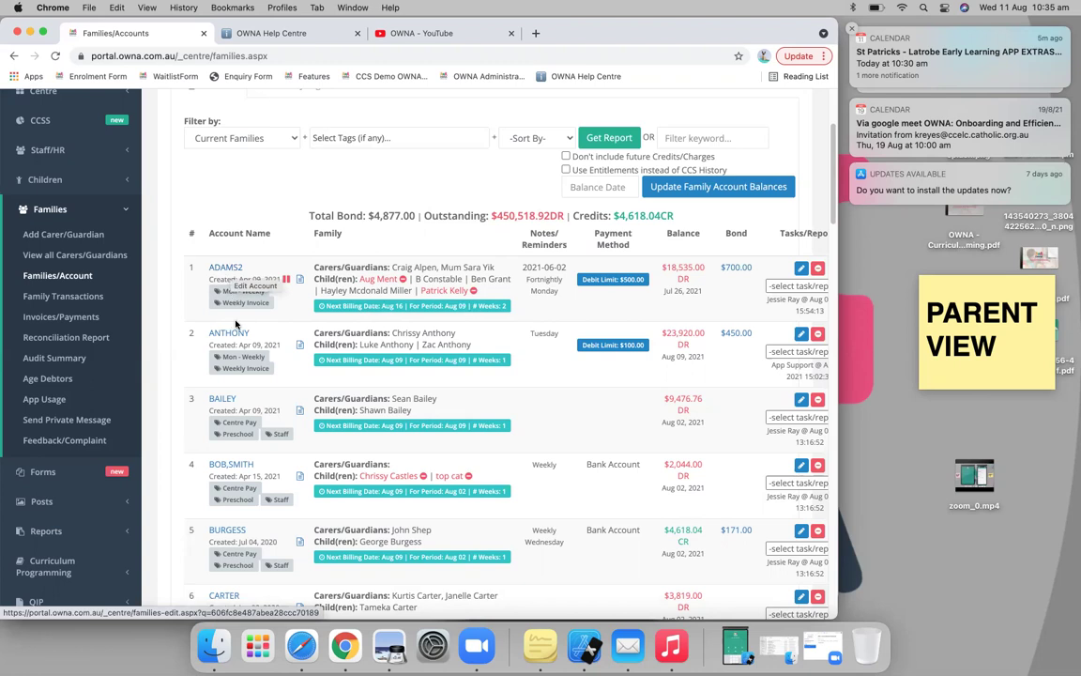
# Step: Open the first family account for editing and locate its Billing Dates (for Automatic Invoicing) section
pyautogui.click(226, 269)
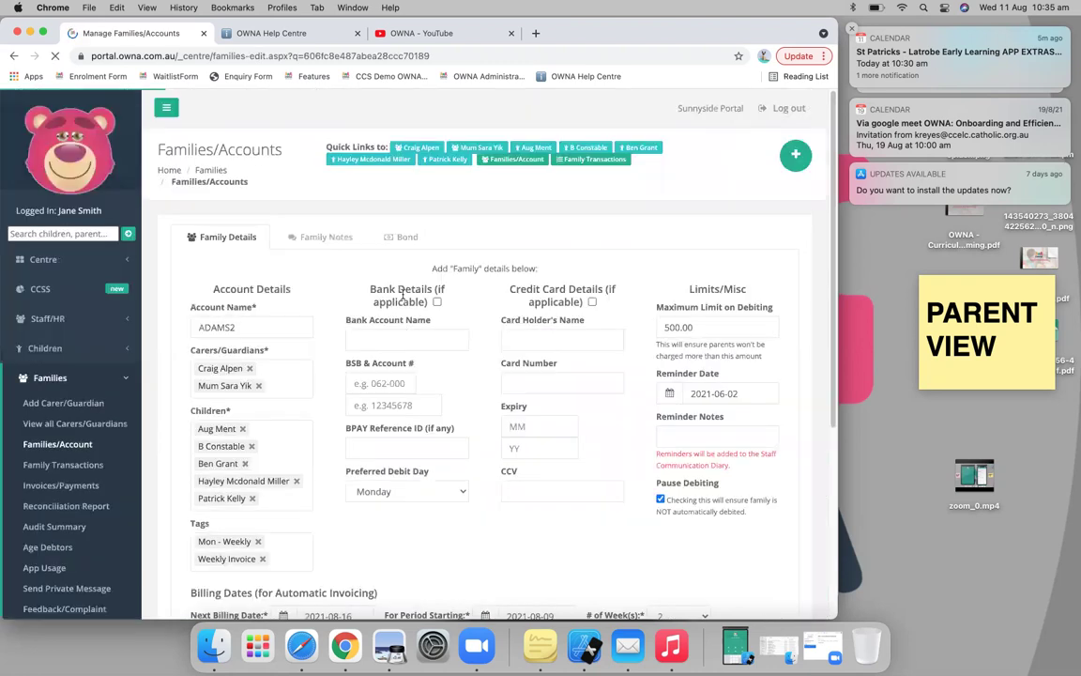
pyautogui.scroll(-5, 325, 354)
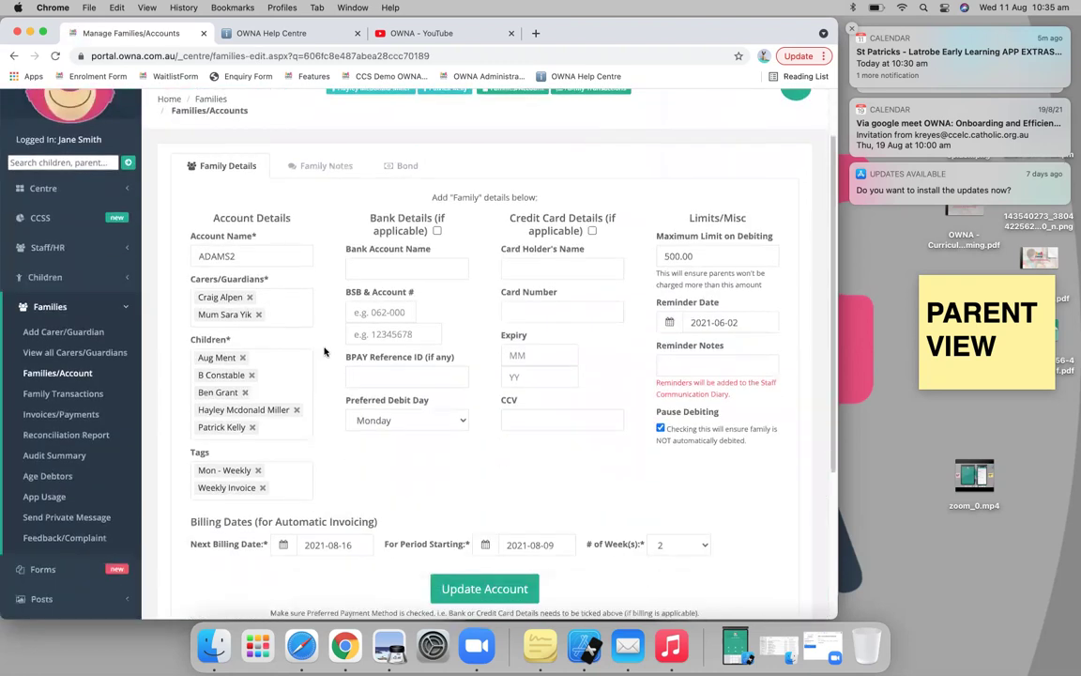
pyautogui.scroll(-1, 328, 357)
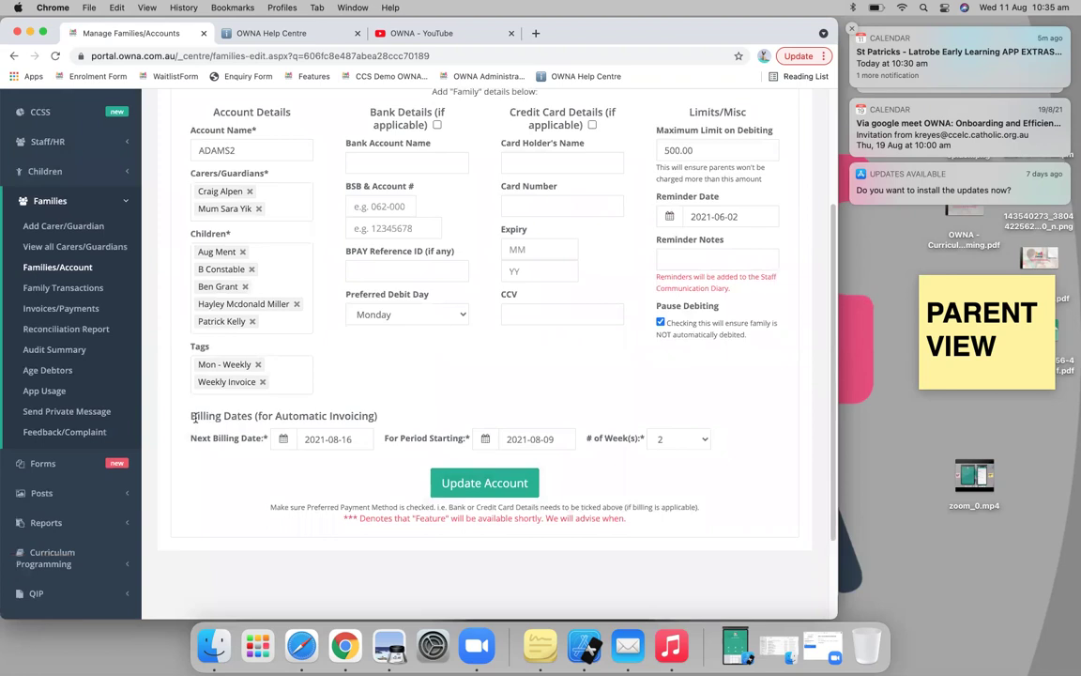
pyautogui.moveTo(191, 416); pyautogui.dragTo(375, 416)
pyautogui.click(376, 416)
# Step: Examine the account's Preferred Debit Day together with its automatic invoicing billing dates
pyautogui.moveTo(346, 294); pyautogui.dragTo(432, 294)
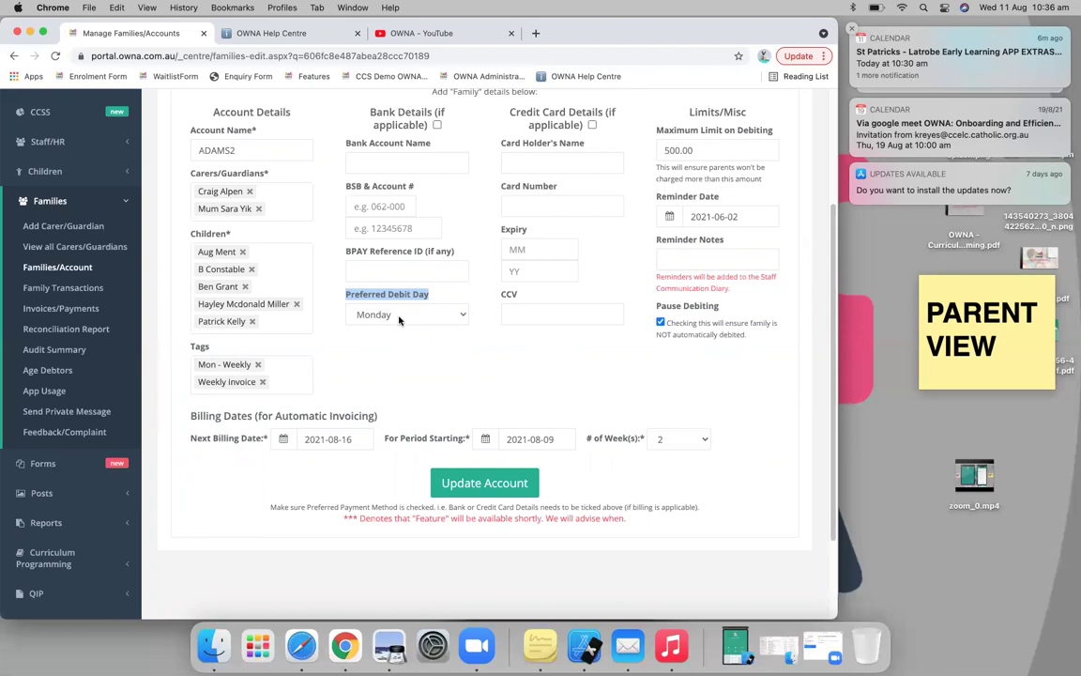
pyautogui.click(380, 340)
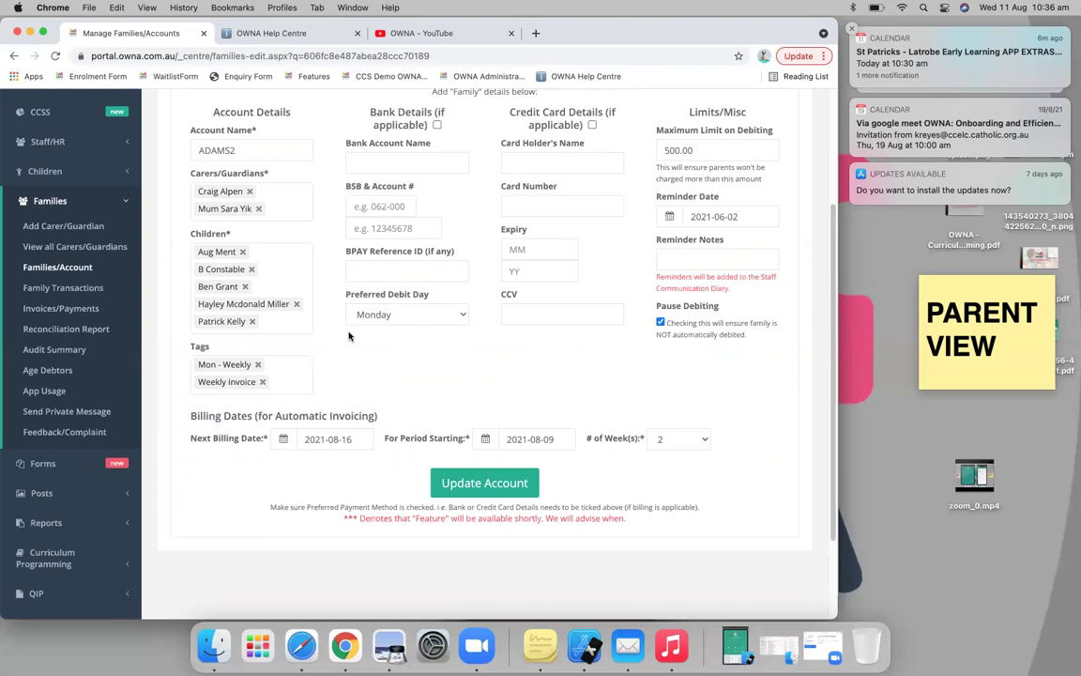
pyautogui.moveTo(190, 416); pyautogui.dragTo(339, 438)
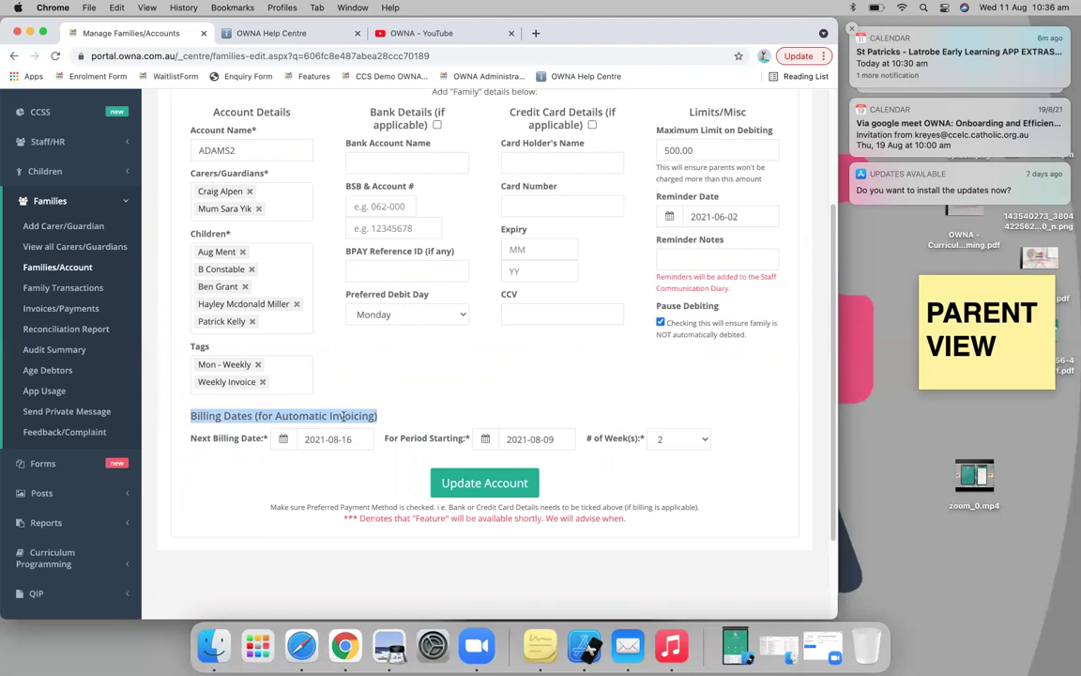
pyautogui.click(369, 434)
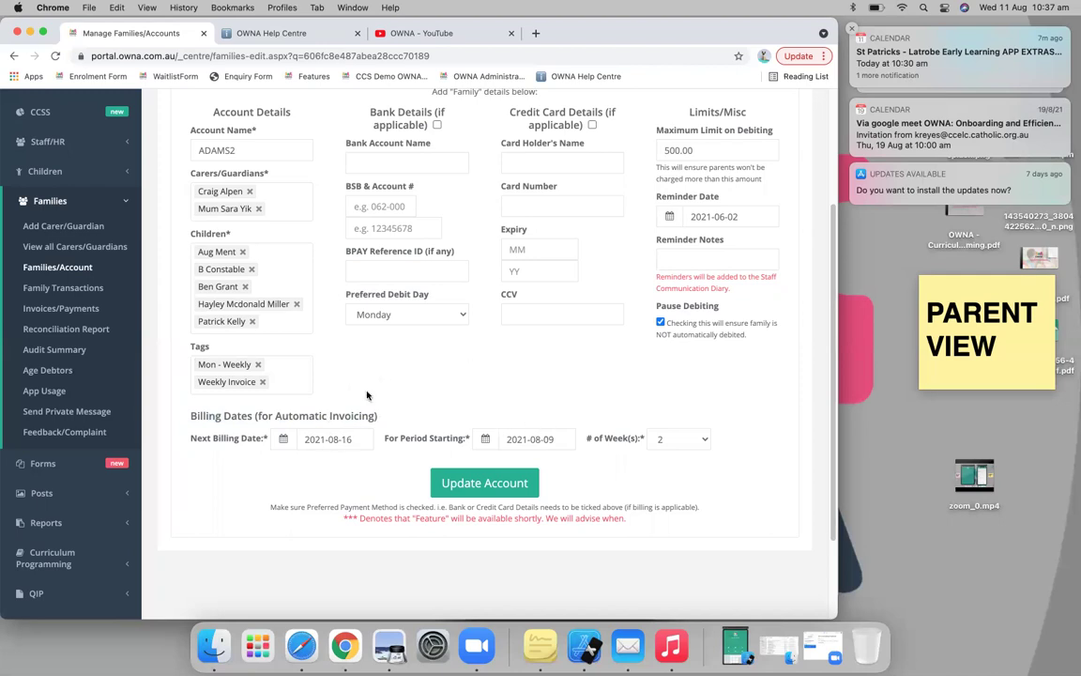
# Step: Inspect the choices for Next Billing Date, For Period Starting and # of Week(s) without changing them
pyautogui.moveTo(187, 441); pyautogui.dragTo(353, 435)
pyautogui.click(339, 439)
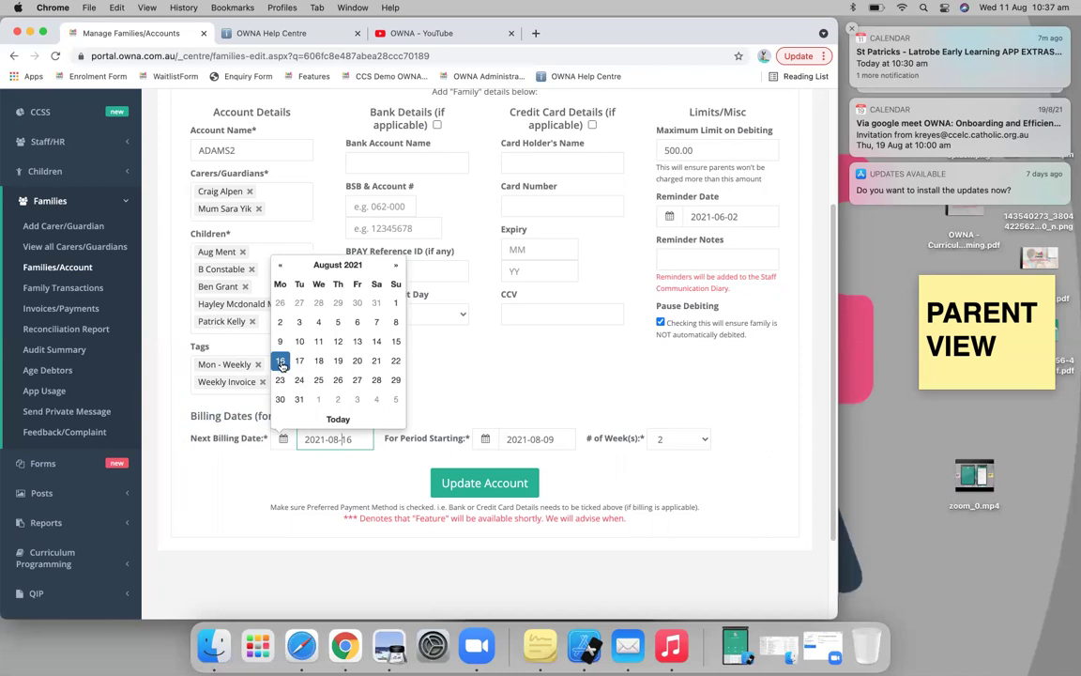
pyautogui.click(512, 439)
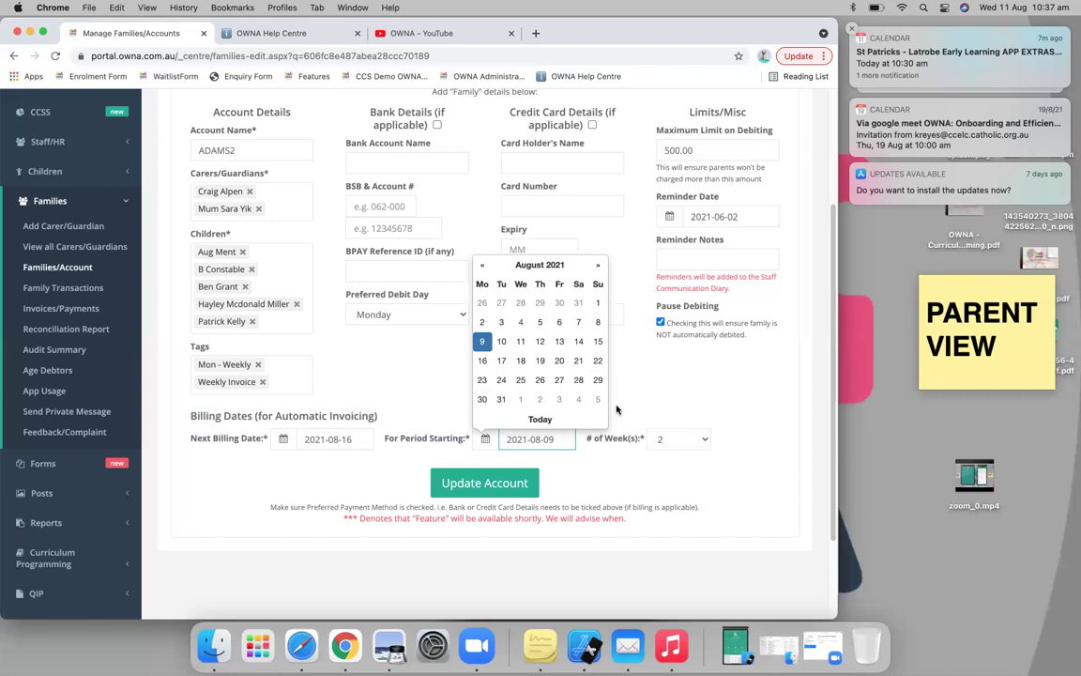
pyautogui.click(673, 438)
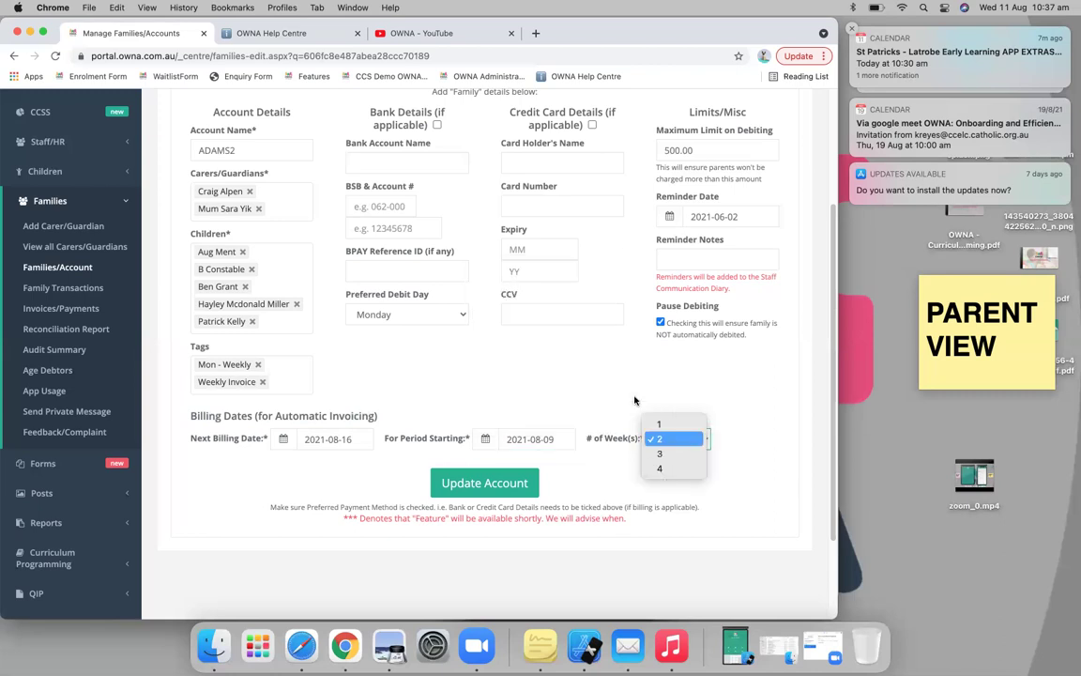
pyautogui.click(441, 428)
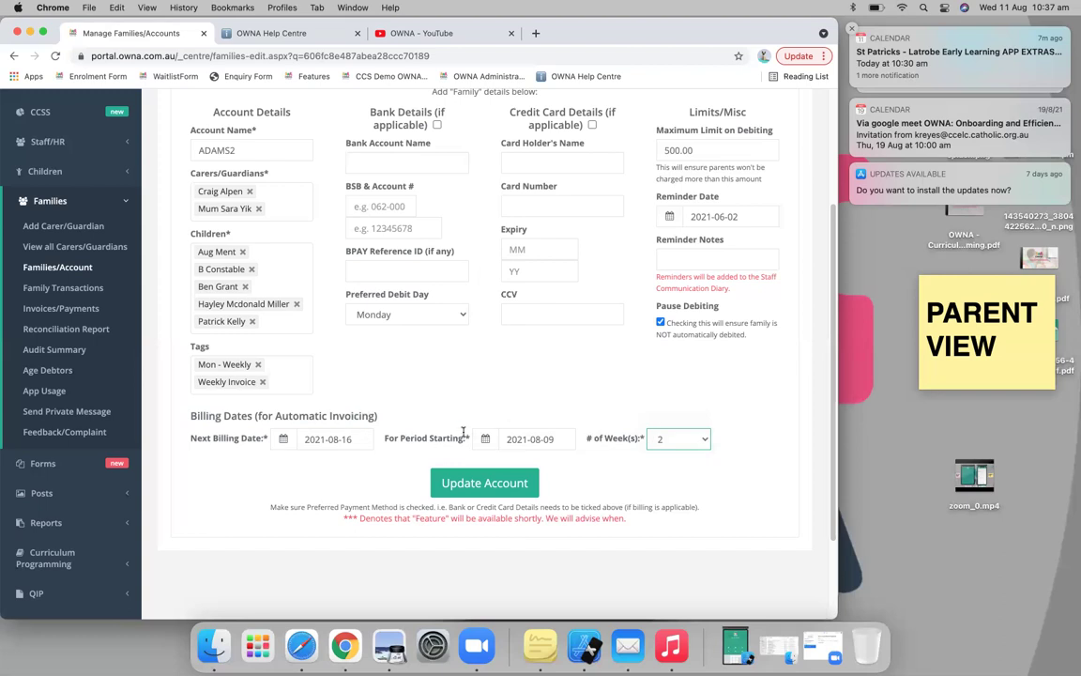
# Step: Set the account's # of Week(s) to 1 and check the period starting date in its calendar
pyautogui.click(676, 438)
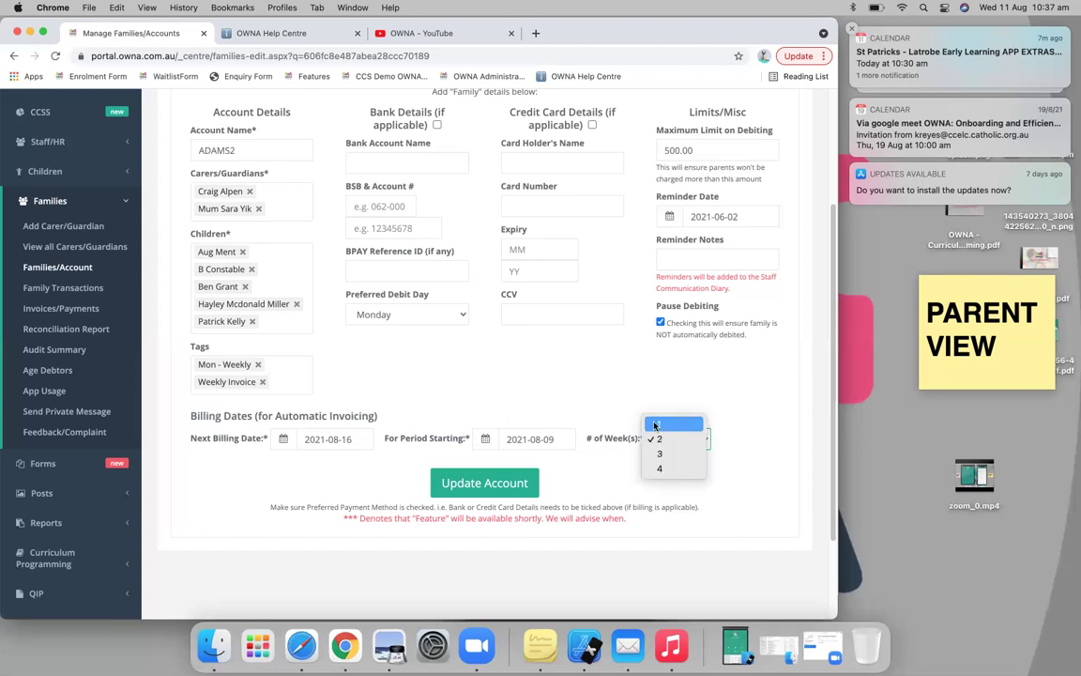
pyautogui.click(668, 421)
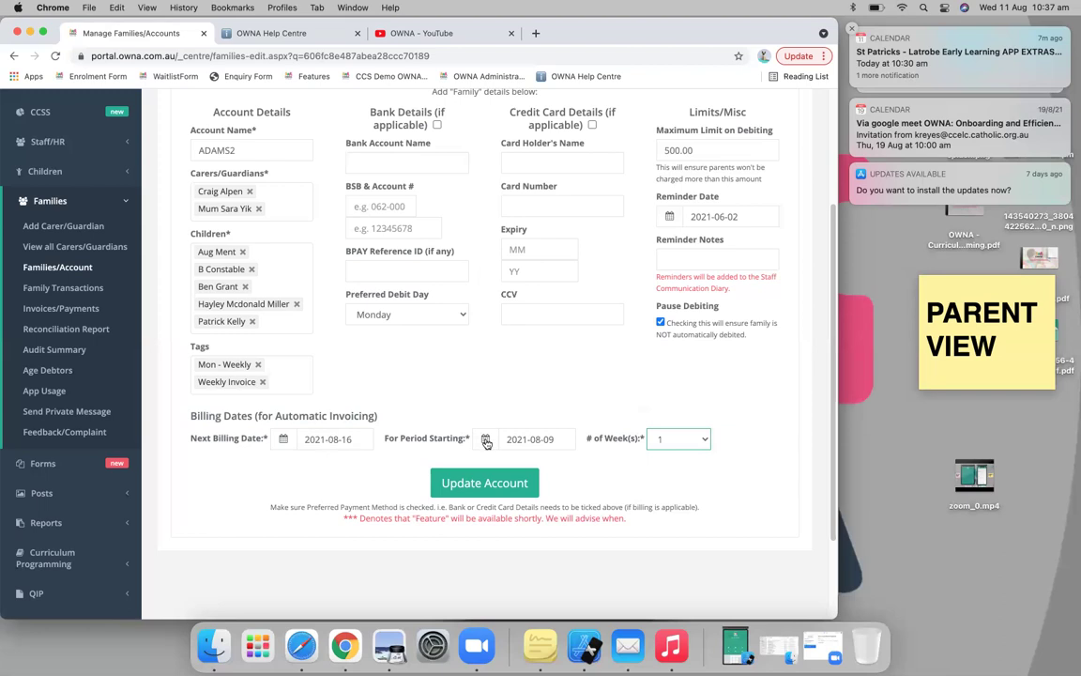
pyautogui.click(555, 440)
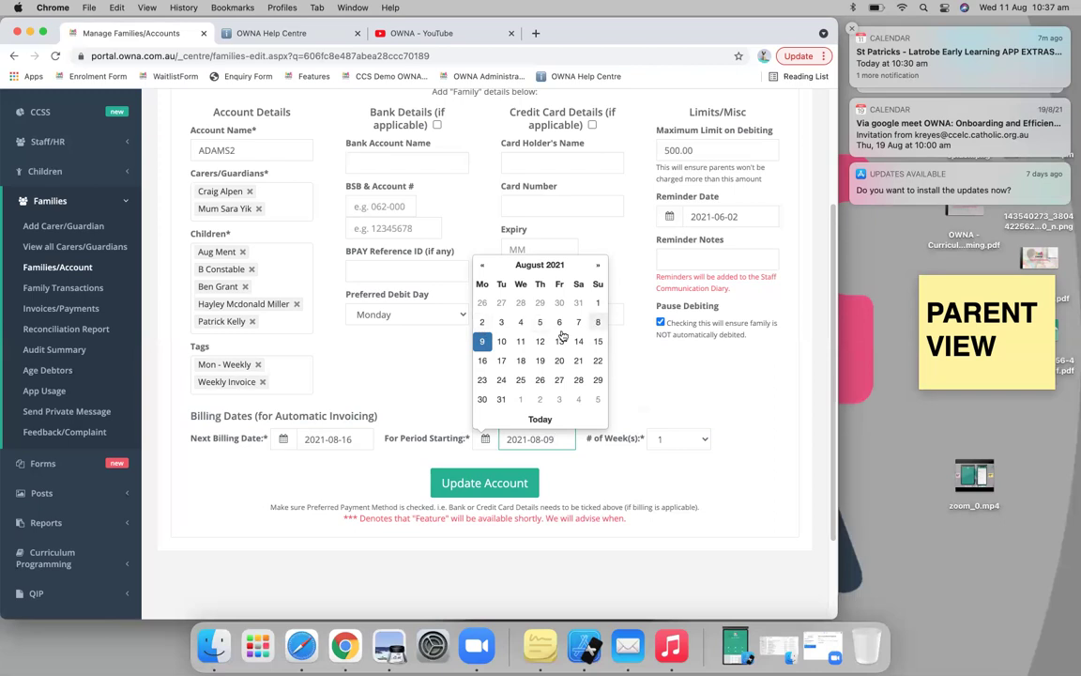
pyautogui.click(363, 435)
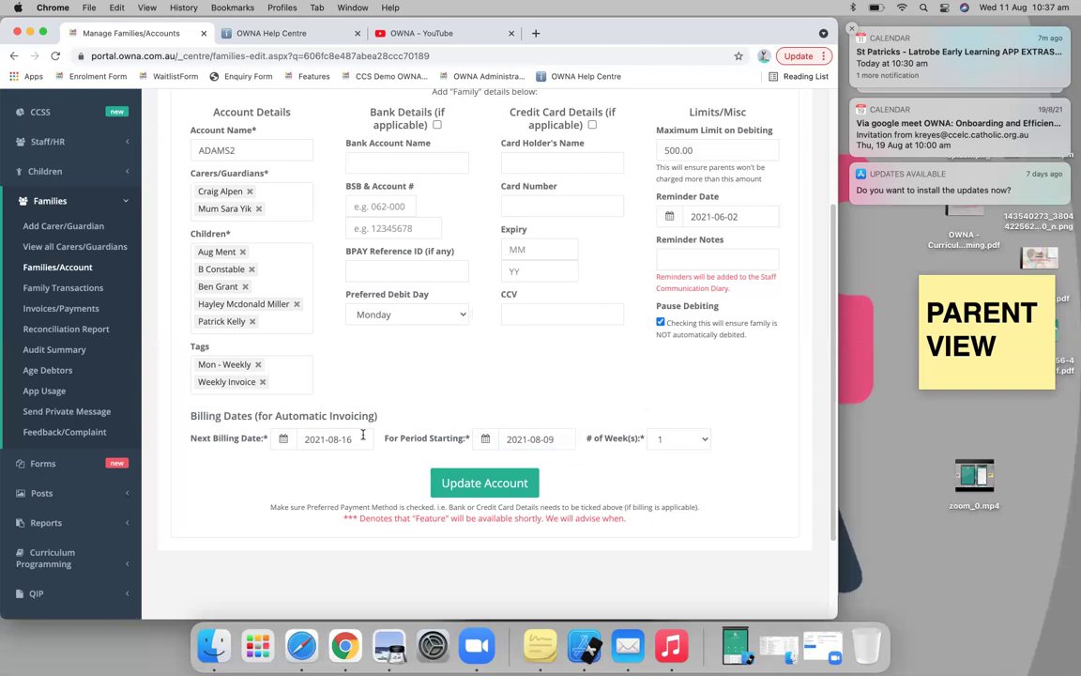
# Step: Set both the Next Billing Date and the For Period Starting date to 2021-08-16
pyautogui.click(351, 443)
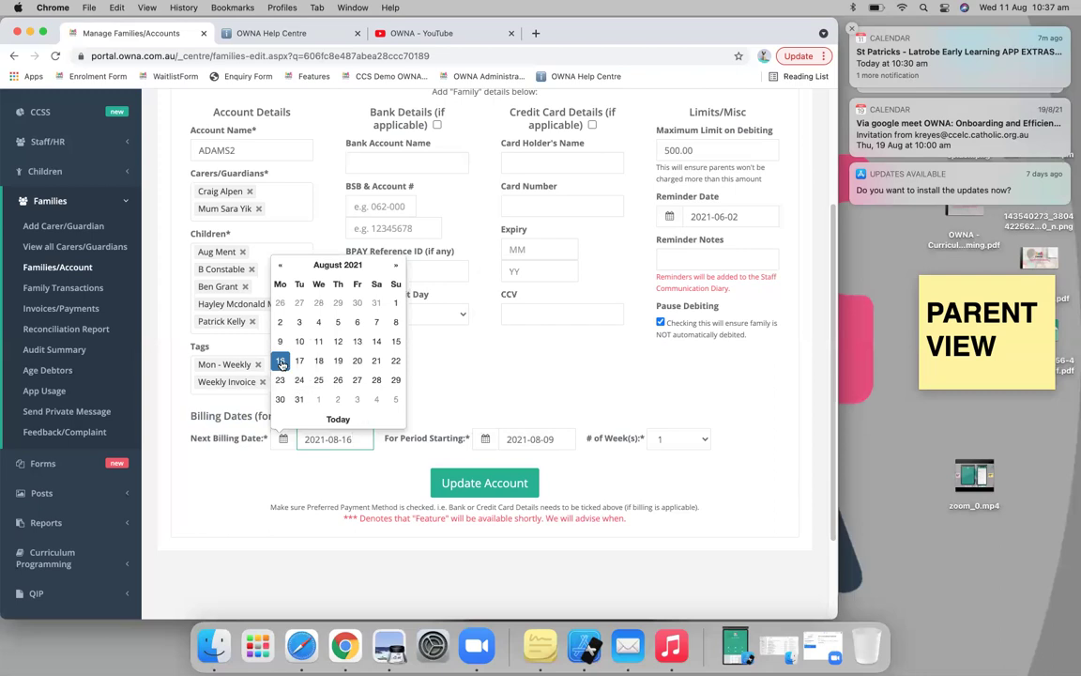
pyautogui.click(280, 363)
pyautogui.click(326, 439)
pyautogui.click(280, 362)
pyautogui.click(522, 442)
pyautogui.click(438, 336)
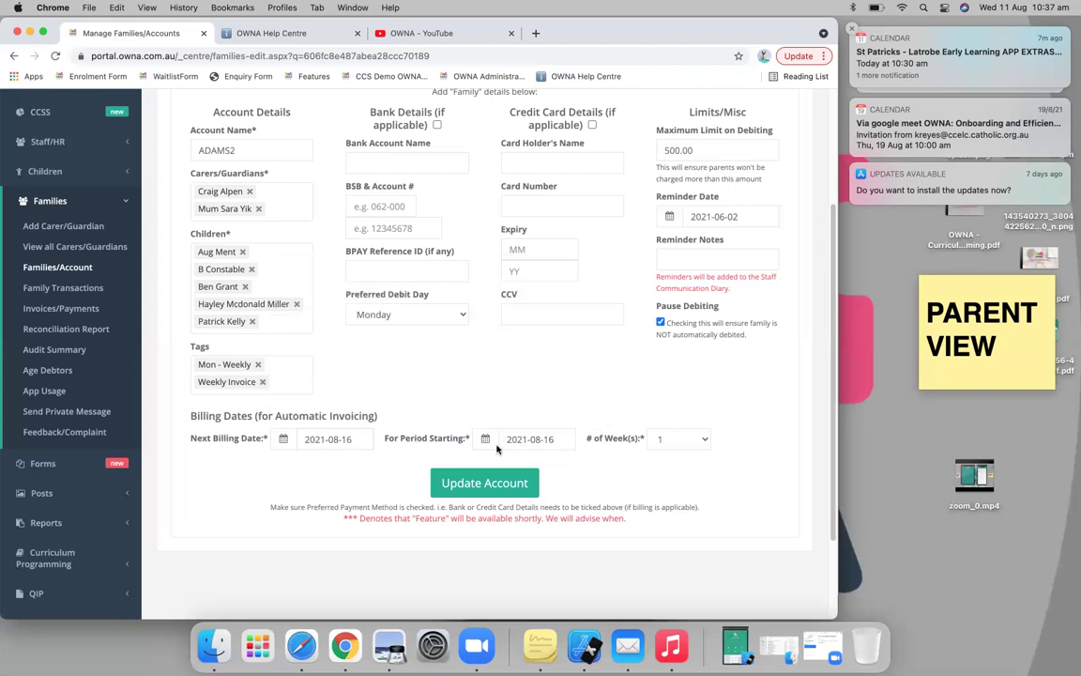
# Step: Set the For Period Starting date to 2021-08-23, keeping # of Week(s) at 1
pyautogui.click(325, 438)
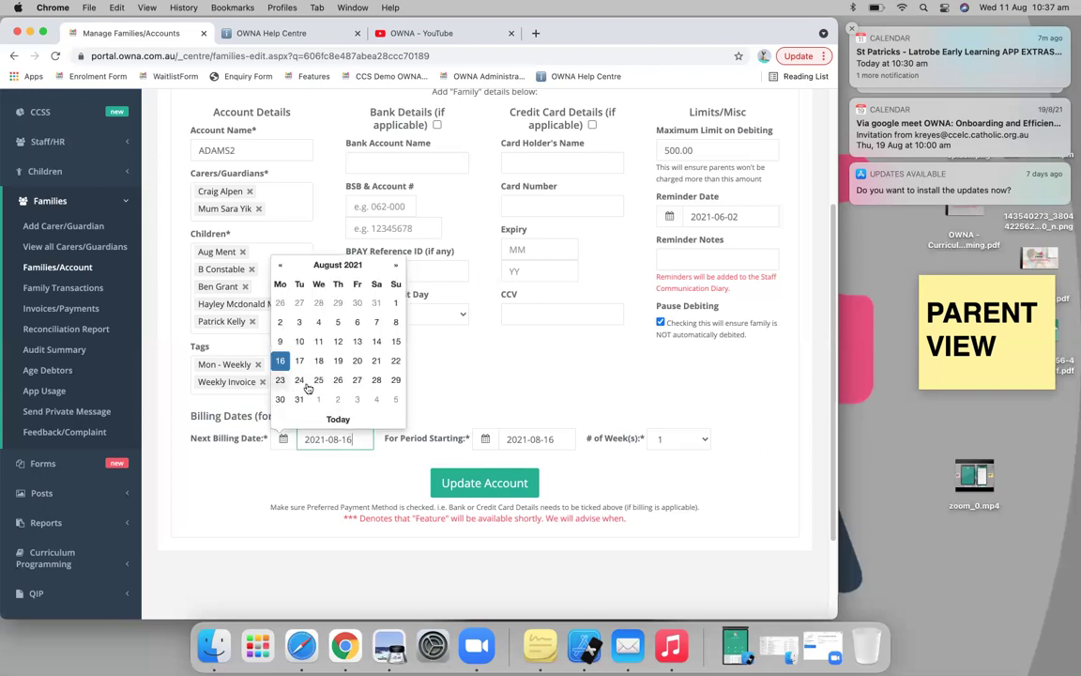
pyautogui.click(529, 438)
pyautogui.click(481, 379)
pyautogui.click(672, 442)
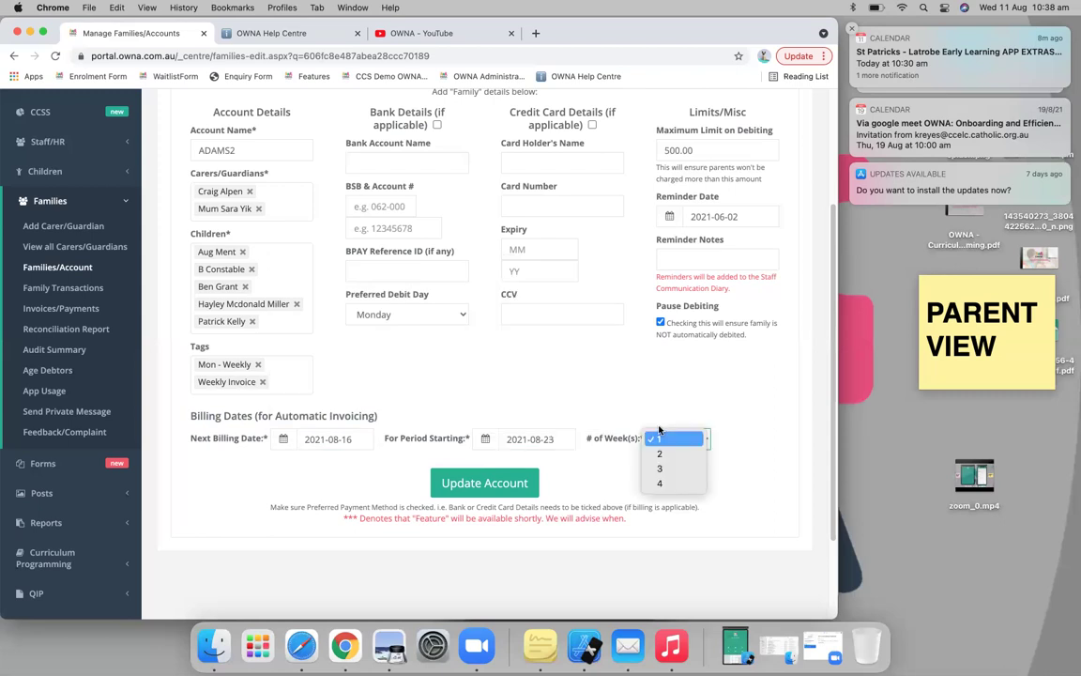
pyautogui.click(659, 439)
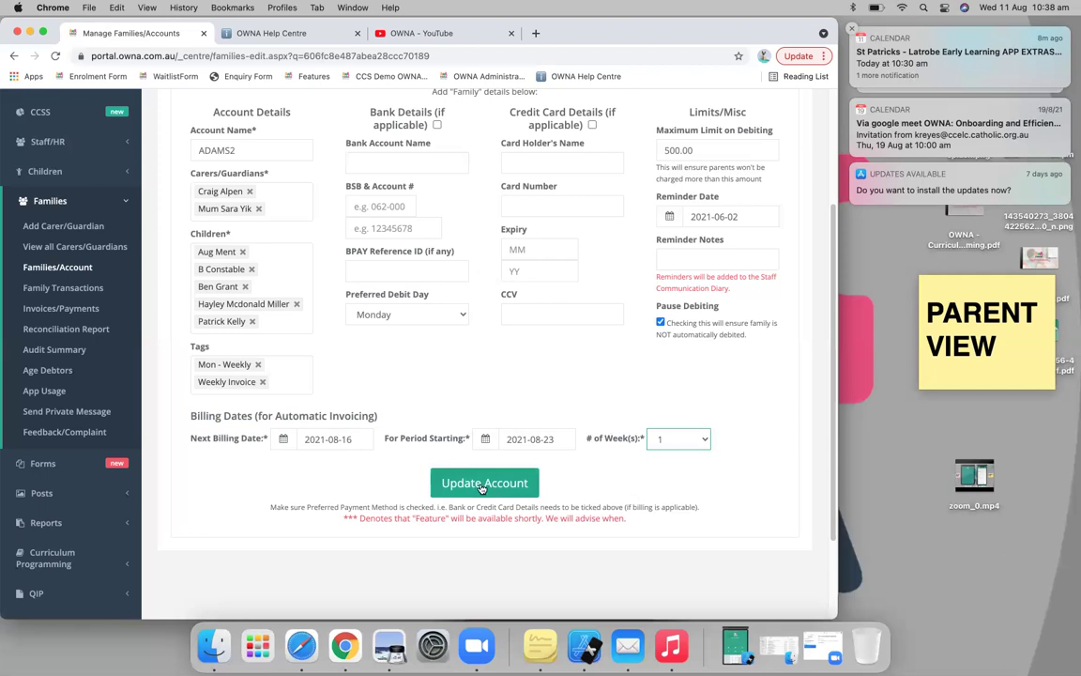
# Step: Open the Families/Account list and select its first family in the Bulk Set Automatic Billing Dates on Families section
pyautogui.click(60, 268)
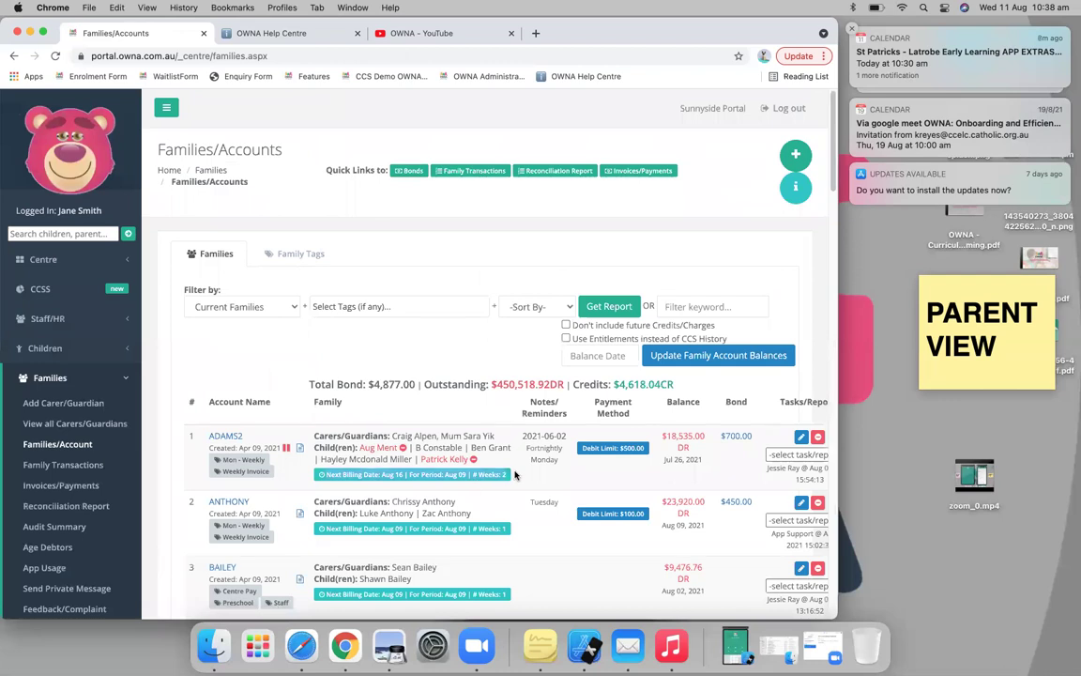
pyautogui.scroll(-20, 520, 434)
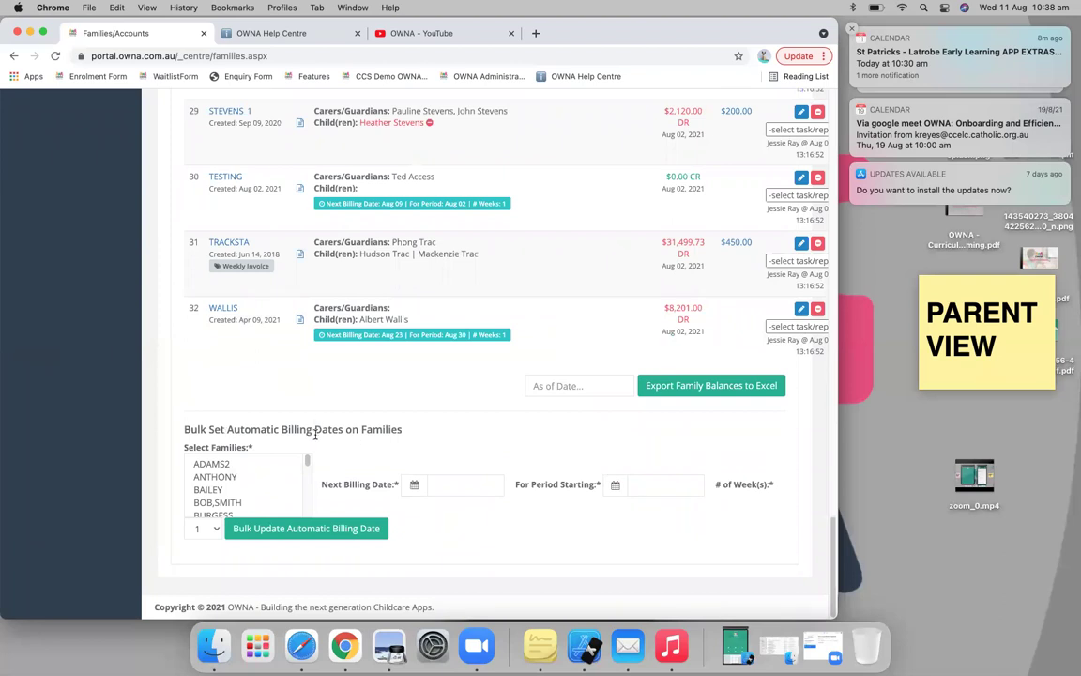
pyautogui.click(212, 489)
pyautogui.click(219, 504)
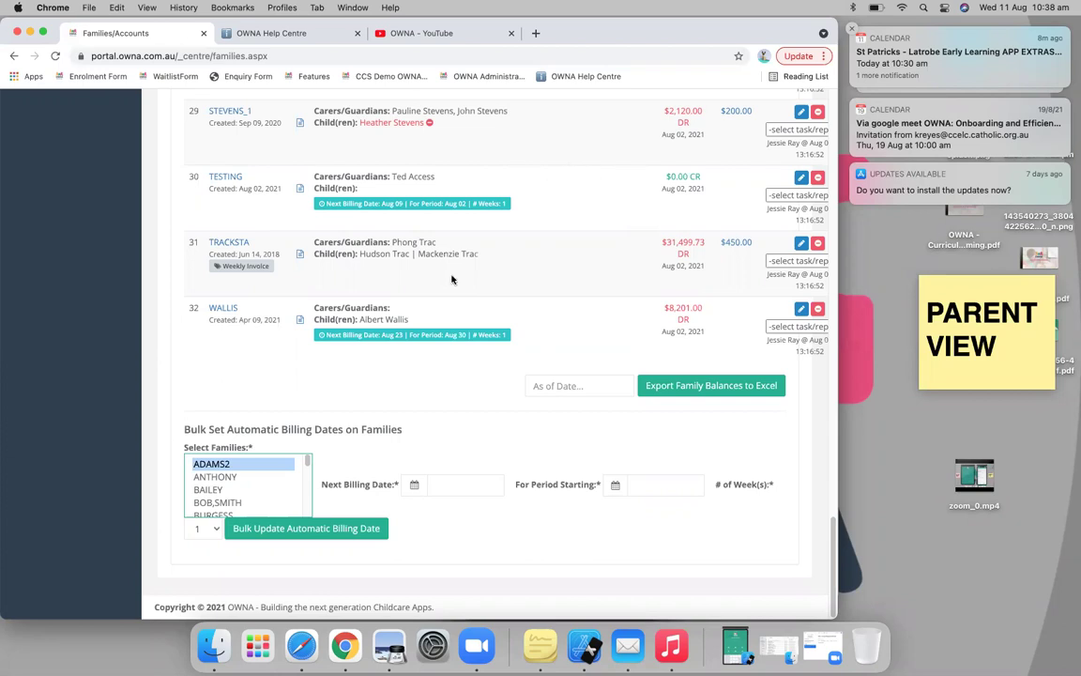
# Step: Add the fourth family, further families down the list, and those in rows 29 and 31 to the bulk billing selection
pyautogui.keyDown('super'); pyautogui.click(226, 501); pyautogui.keyUp('super')
pyautogui.scroll(-3, 227, 483)
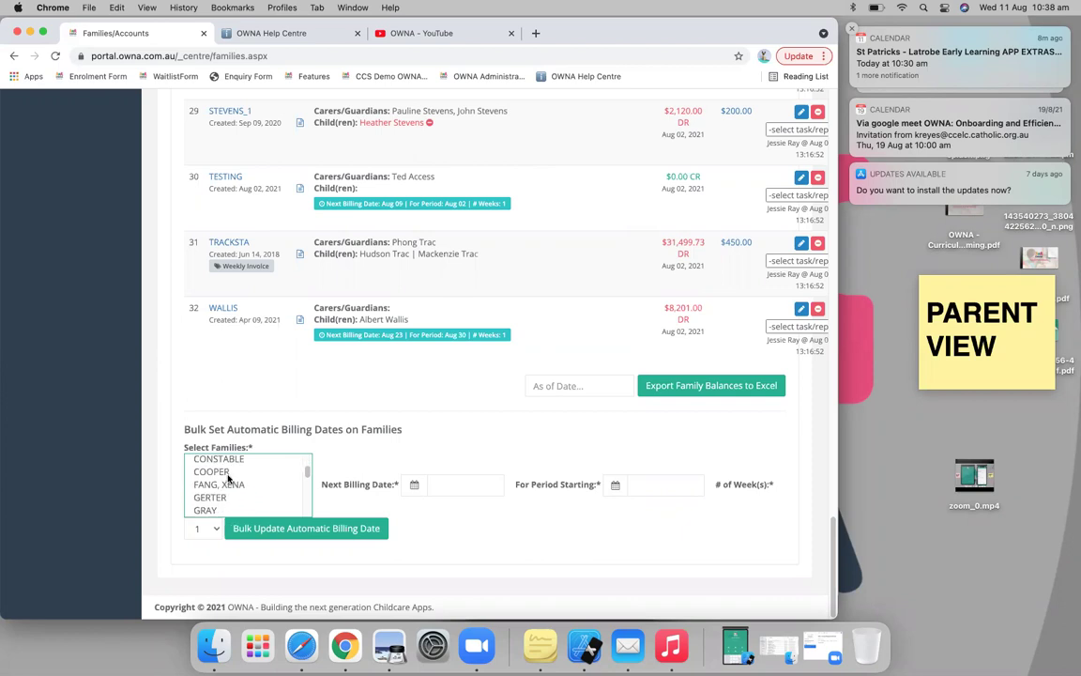
pyautogui.scroll(-8, 227, 481)
pyautogui.keyDown('super'); pyautogui.click(224, 481); pyautogui.keyUp('super')
pyautogui.scroll(-3, 227, 484)
pyautogui.keyDown('super'); pyautogui.click(234, 492); pyautogui.keyUp('super')
pyautogui.keyDown('super'); pyautogui.click(246, 470); pyautogui.keyUp('super')
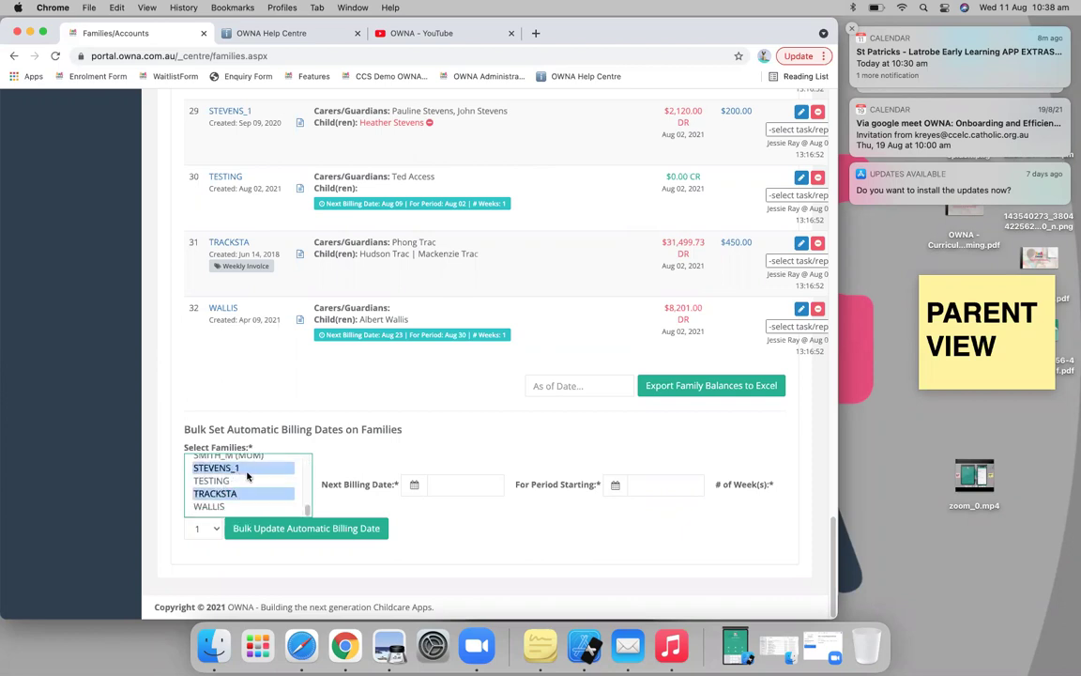
pyautogui.scroll(15, 242, 480)
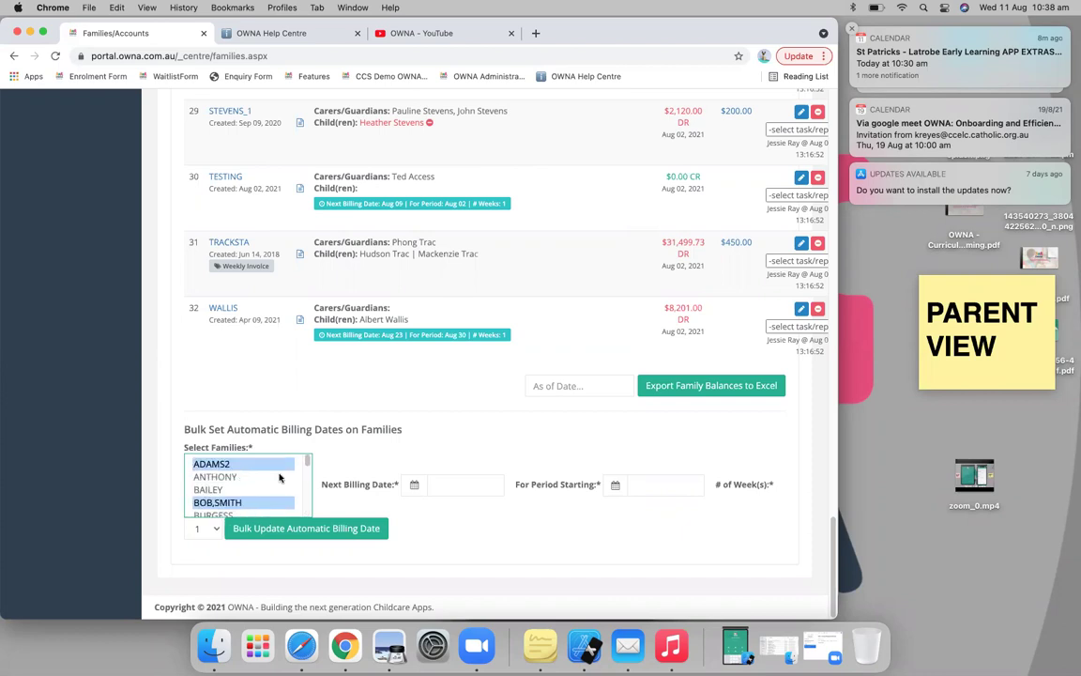
# Step: Set the bulk Next Billing Date and For Period Starting date both to 2021-08-16
pyautogui.click(435, 483)
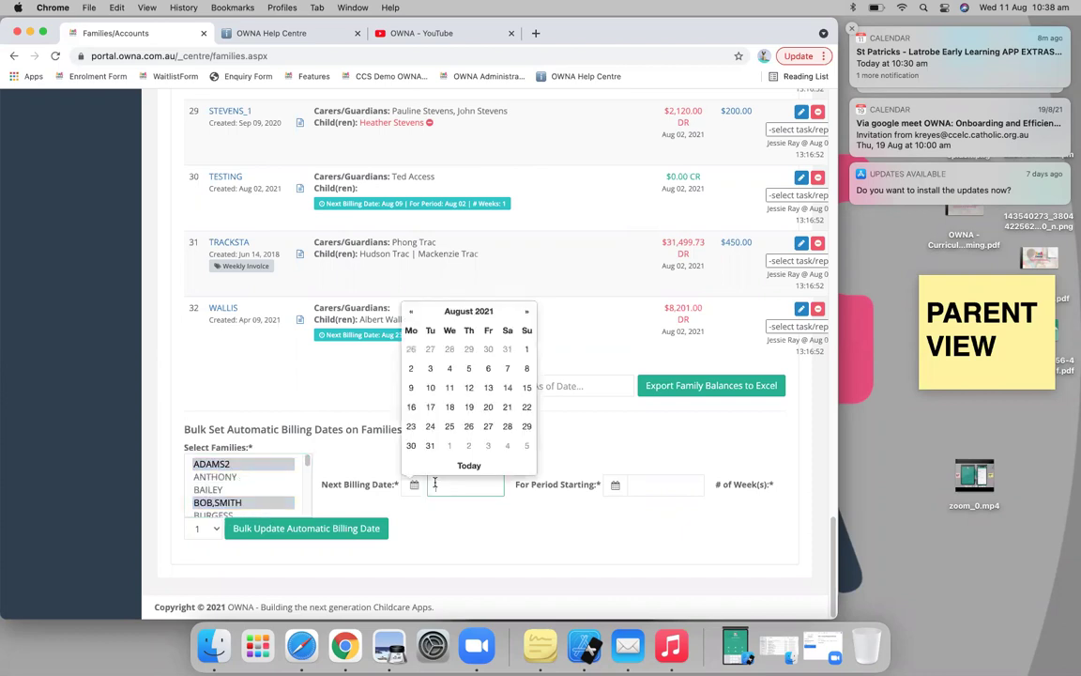
pyautogui.click(411, 407)
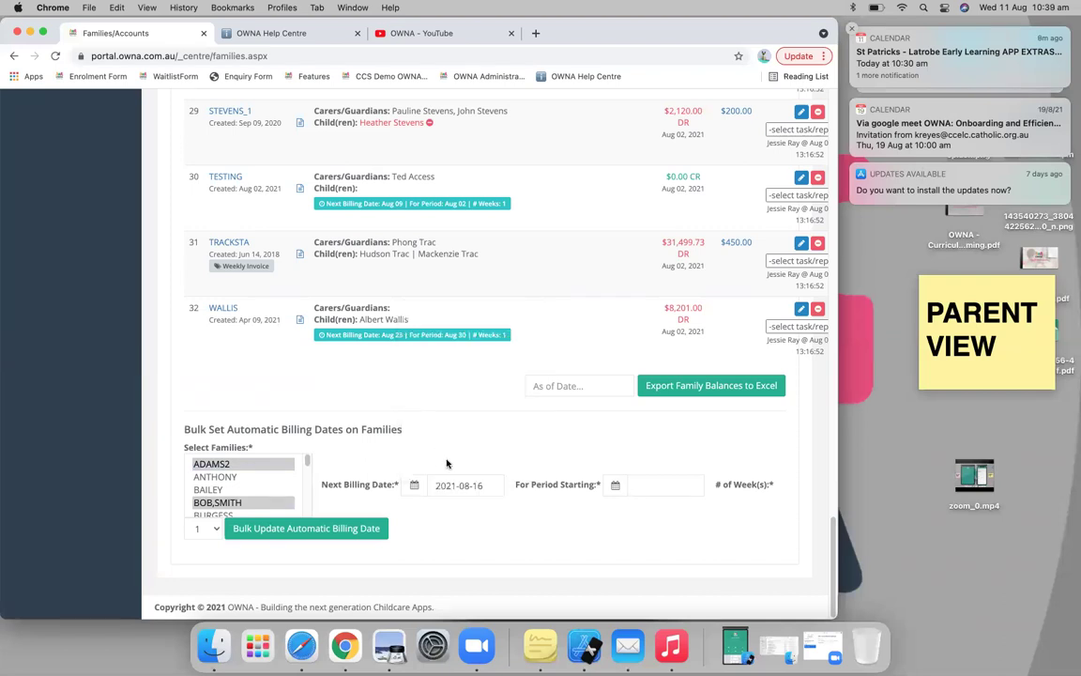
pyautogui.click(637, 481)
pyautogui.click(576, 366)
# Step: Apply the bulk automatic billing date update to the selected families with # of Week(s) at 1, and check the updated list
pyautogui.scroll(-1, 235, 483)
pyautogui.scroll(-8, 236, 484)
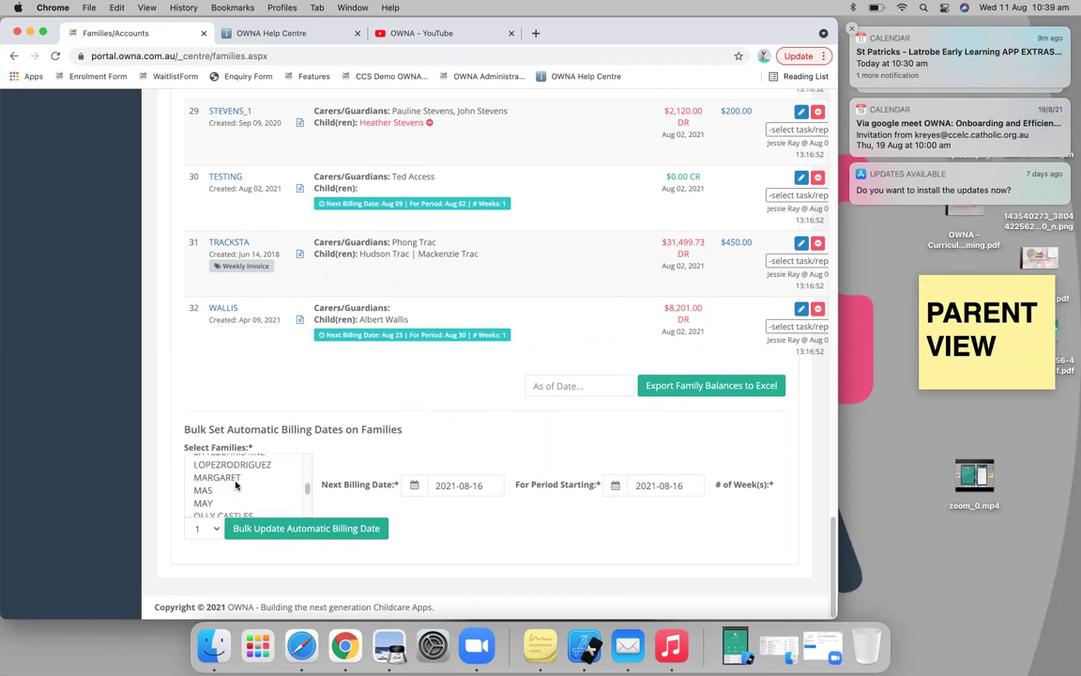
pyautogui.click(290, 527)
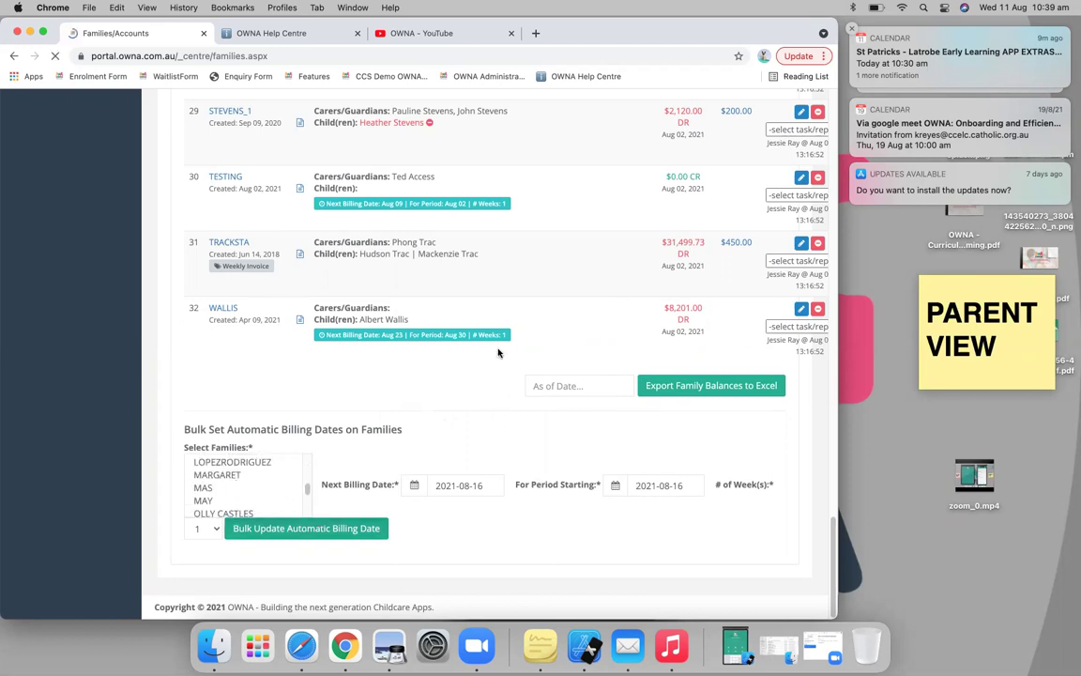
pyautogui.scroll(-2, 395, 417)
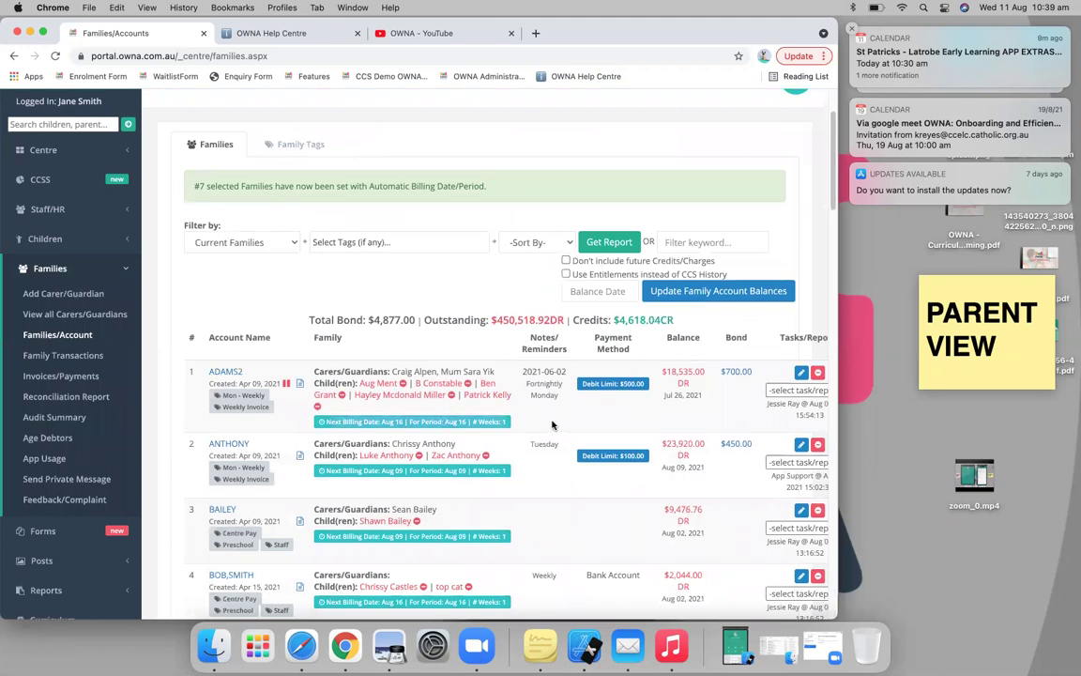
# Step: Try selecting a different group of families in the bulk automatic billing section
pyautogui.scroll(-20, 551, 417)
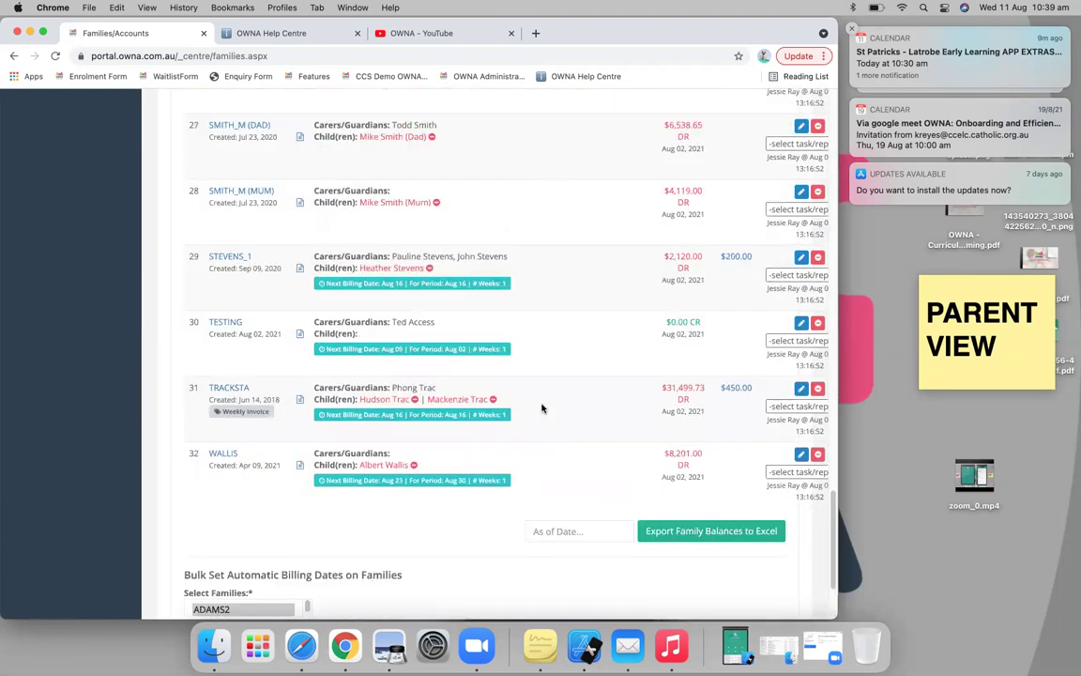
pyautogui.click(263, 478)
pyautogui.click(264, 464)
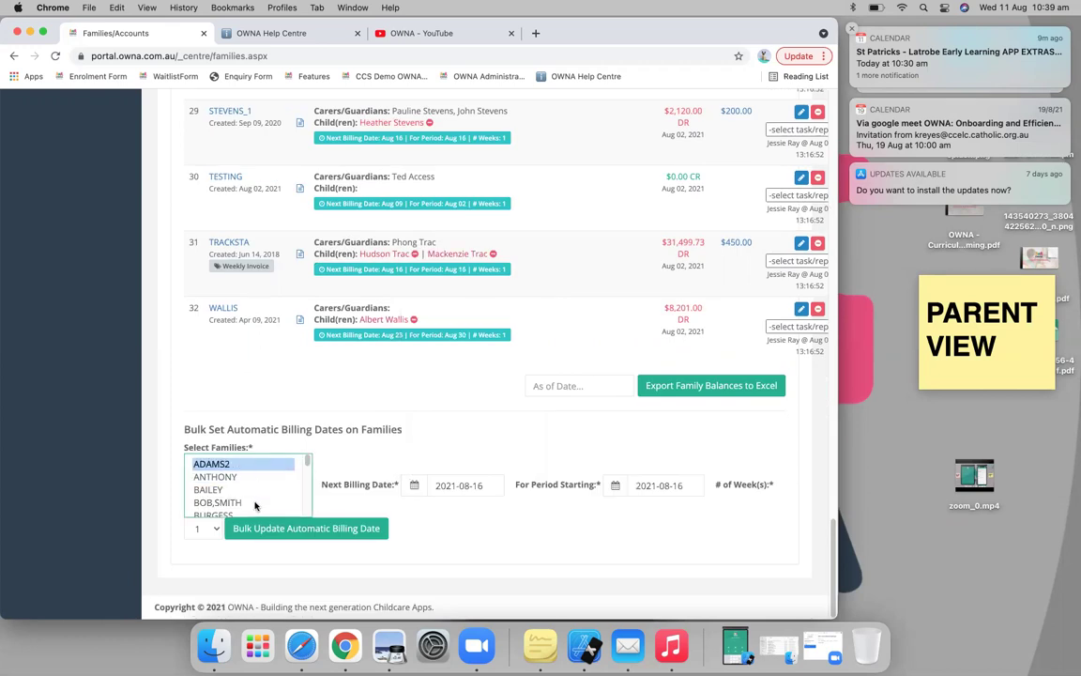
pyautogui.scroll(-1, 254, 498)
pyautogui.scroll(-2, 253, 498)
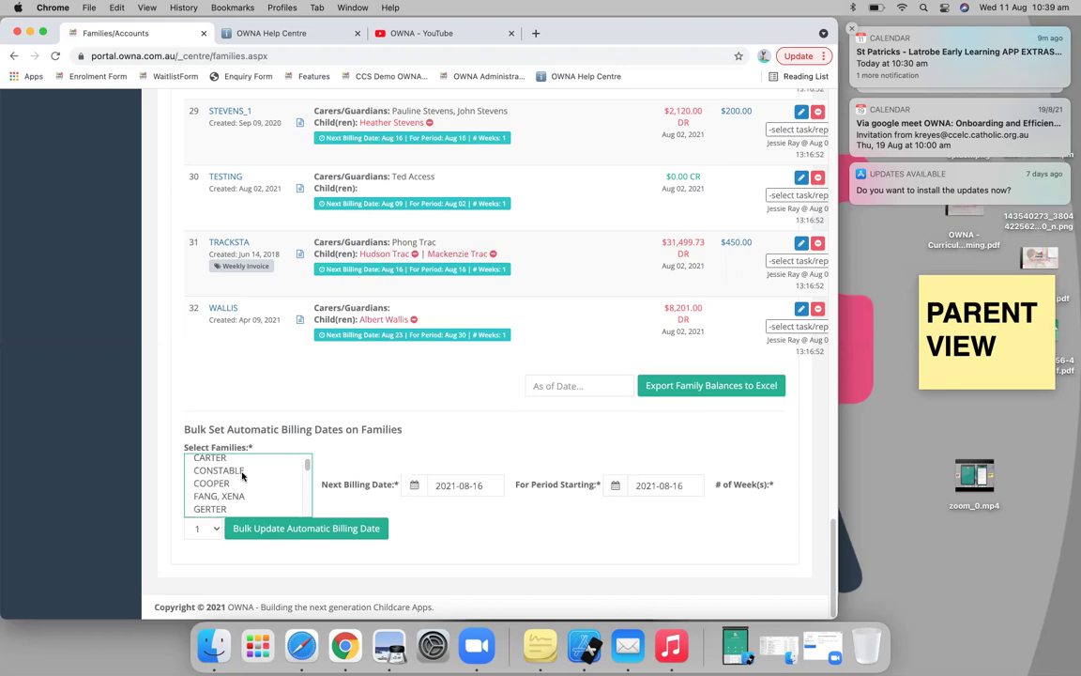
pyautogui.scroll(4, 240, 479)
pyautogui.click(220, 502)
pyautogui.scroll(-5, 219, 495)
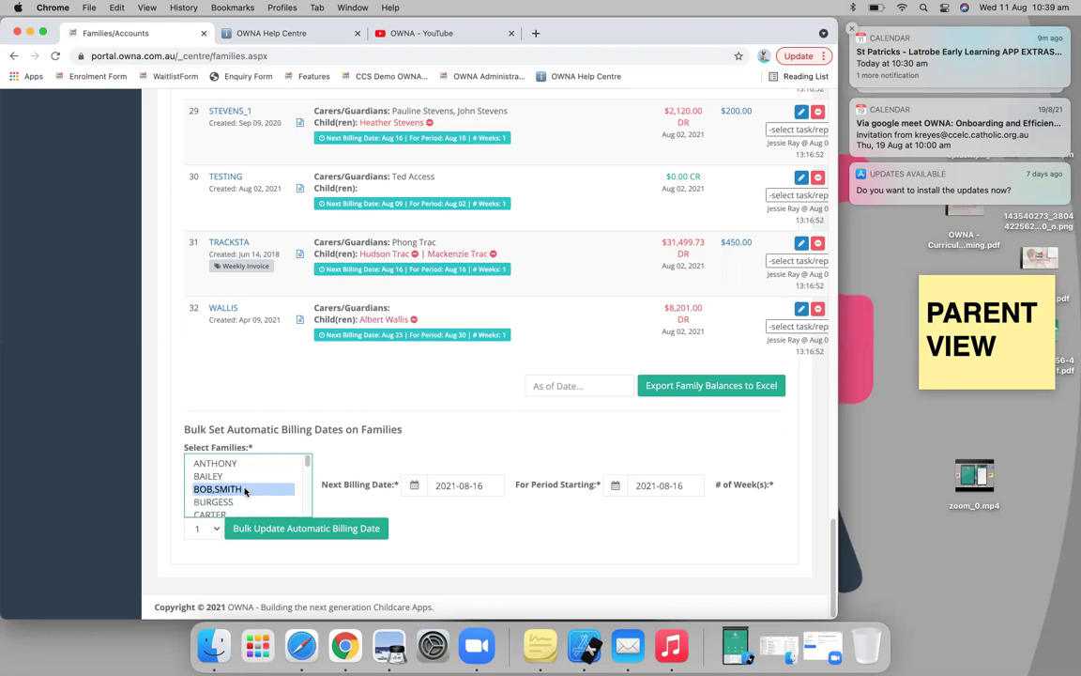
pyautogui.click(216, 488)
pyautogui.scroll(-5, 220, 489)
pyautogui.click(211, 495)
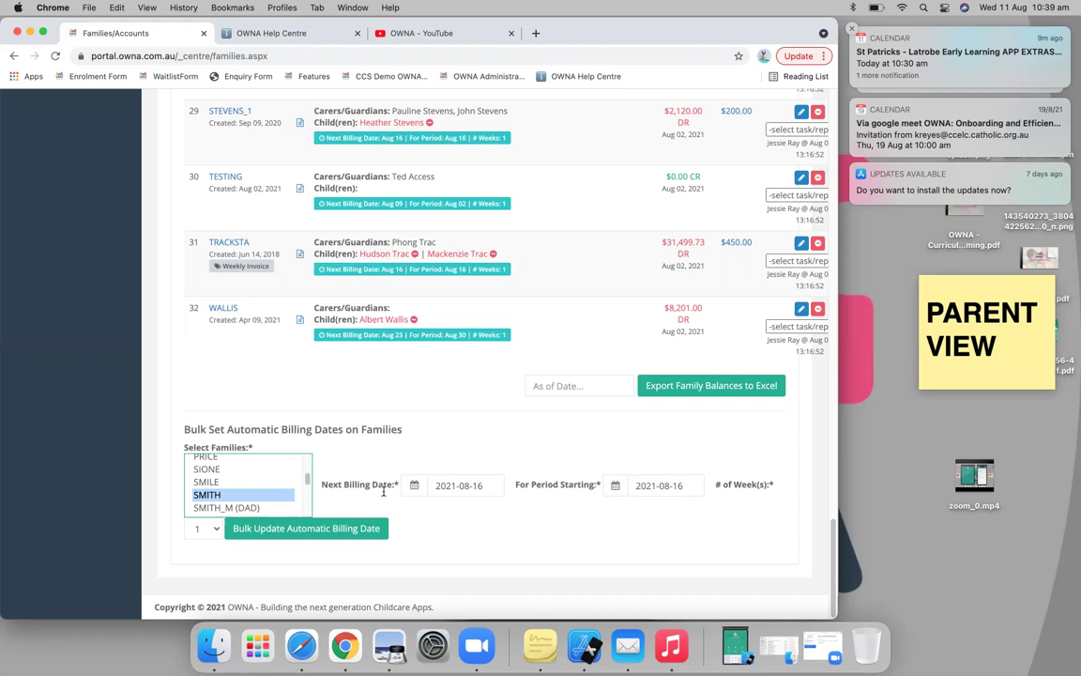
# Step: Set the bulk # of Week(s) to 2 and check the Next Billing Date calendar
pyautogui.click(209, 531)
pyautogui.click(198, 544)
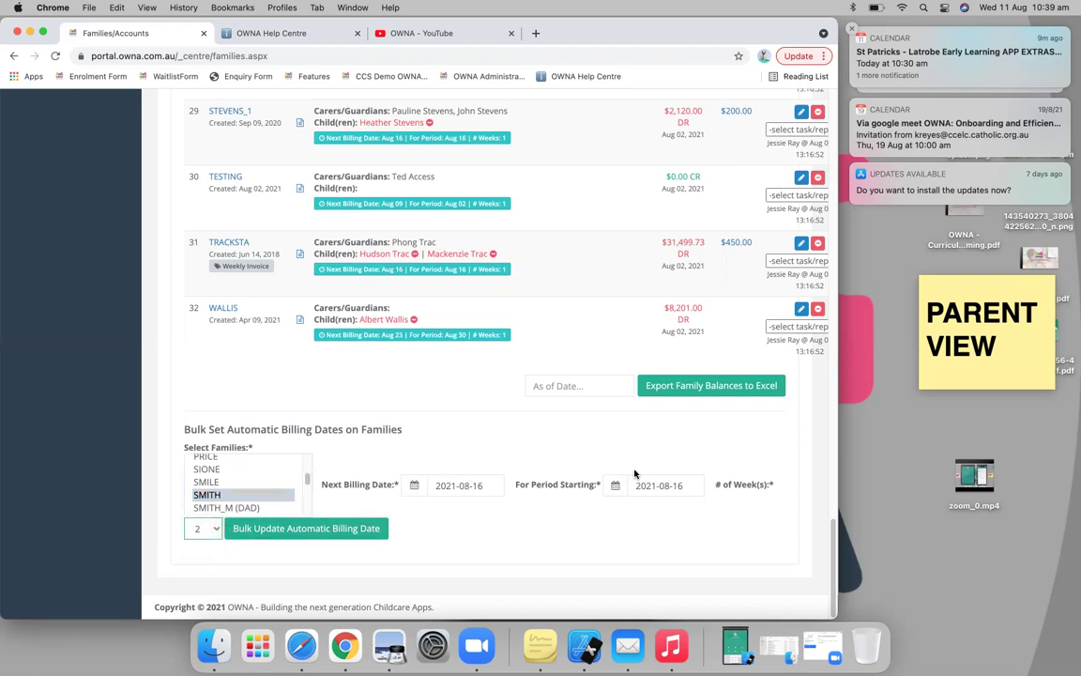
pyautogui.click(472, 484)
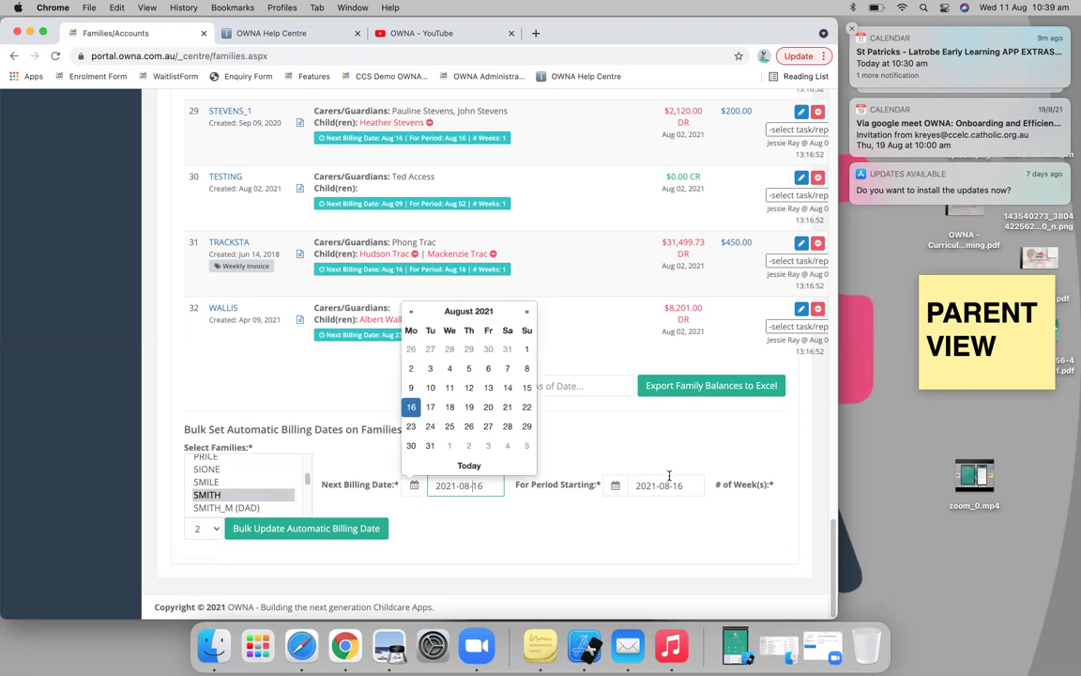
pyautogui.click(583, 457)
# Step: Open the first family's account and set its Preferred Debit Day to Thursday
pyautogui.scroll(5, 564, 309)
pyautogui.scroll(15, 564, 309)
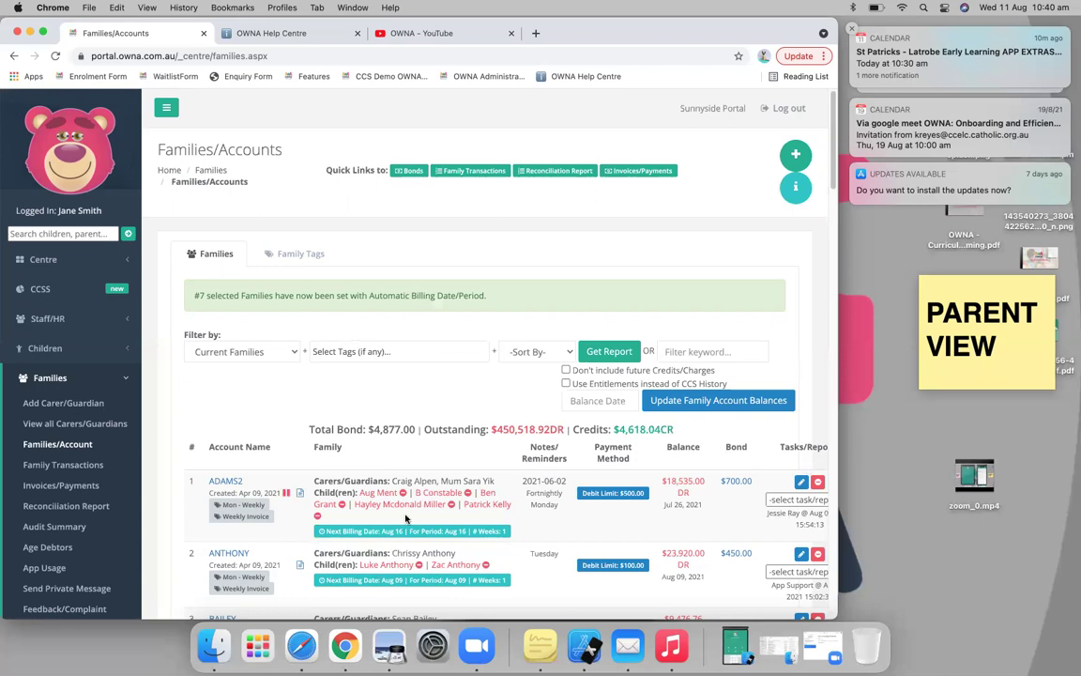
pyautogui.click(225, 482)
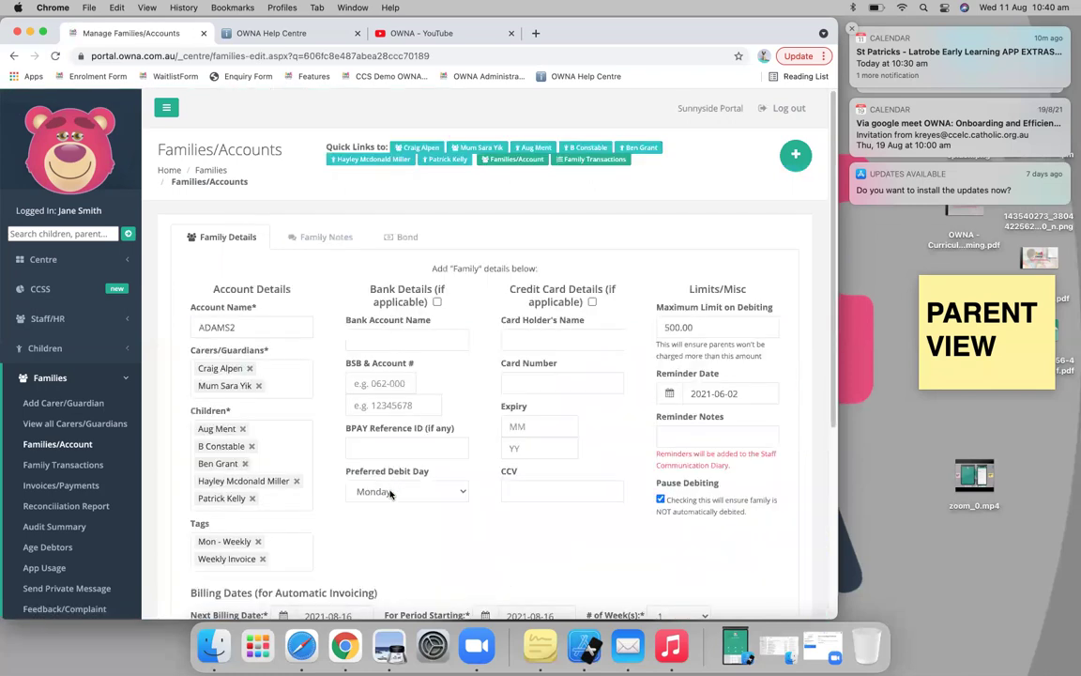
pyautogui.click(395, 495)
pyautogui.press('Down')
pyautogui.press('Down')
pyautogui.press('Down')
pyautogui.press('Return')
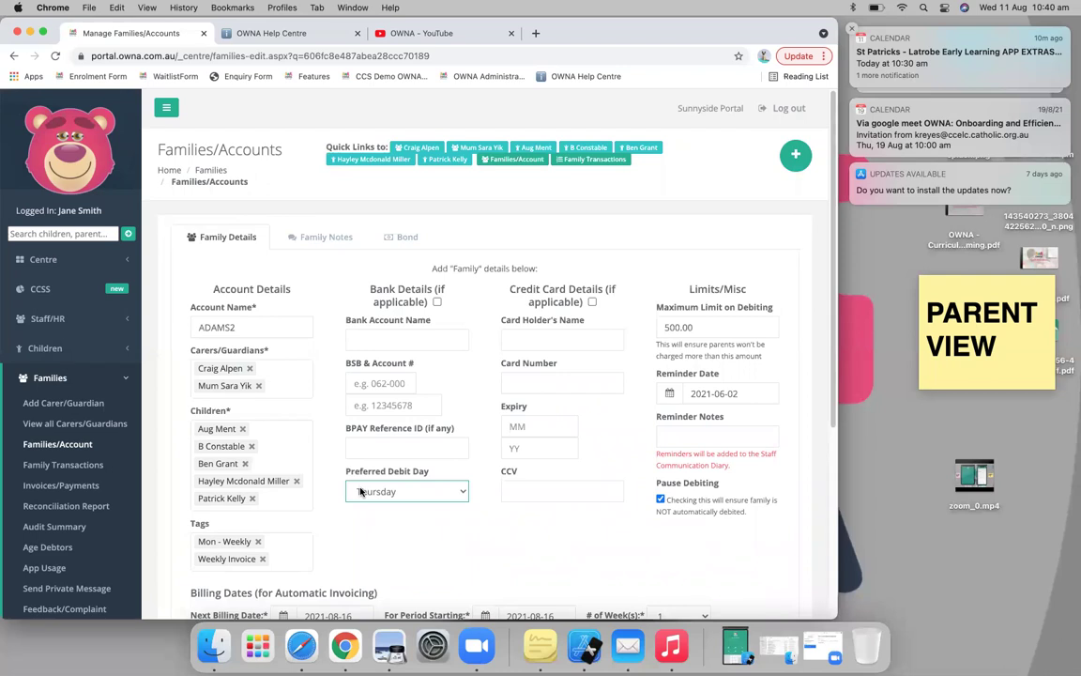
# Step: Return to the Families/Account list, set the bulk Next Billing Date to 2021-08-19, and check the For Period Starting calendar
pyautogui.click(59, 445)
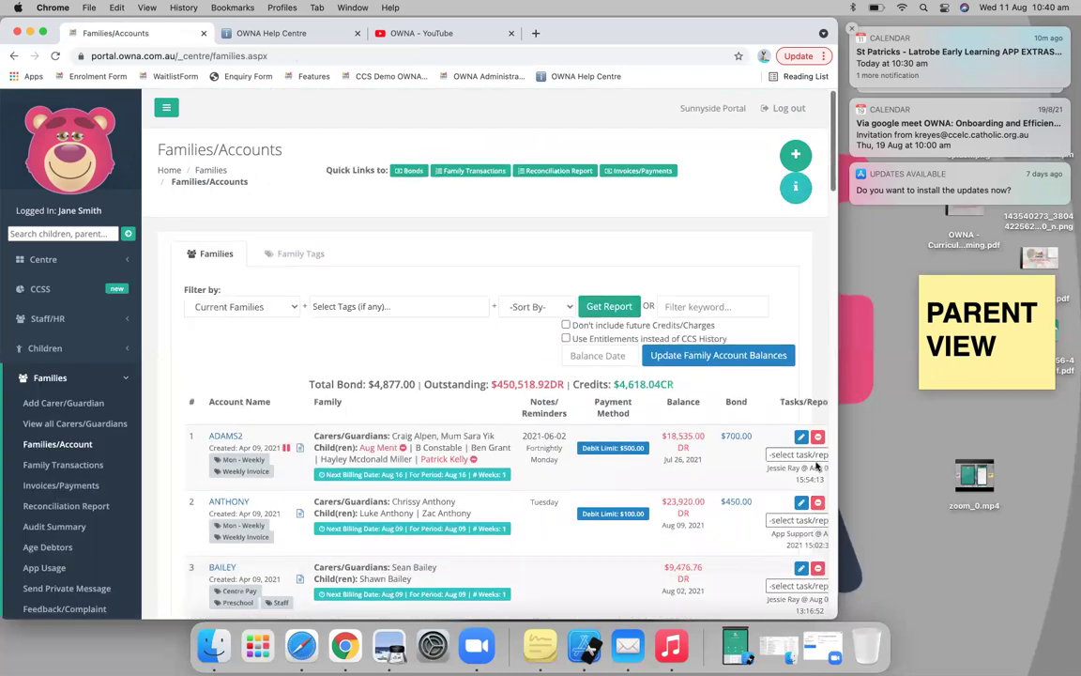
pyautogui.scroll(-20, 302, 492)
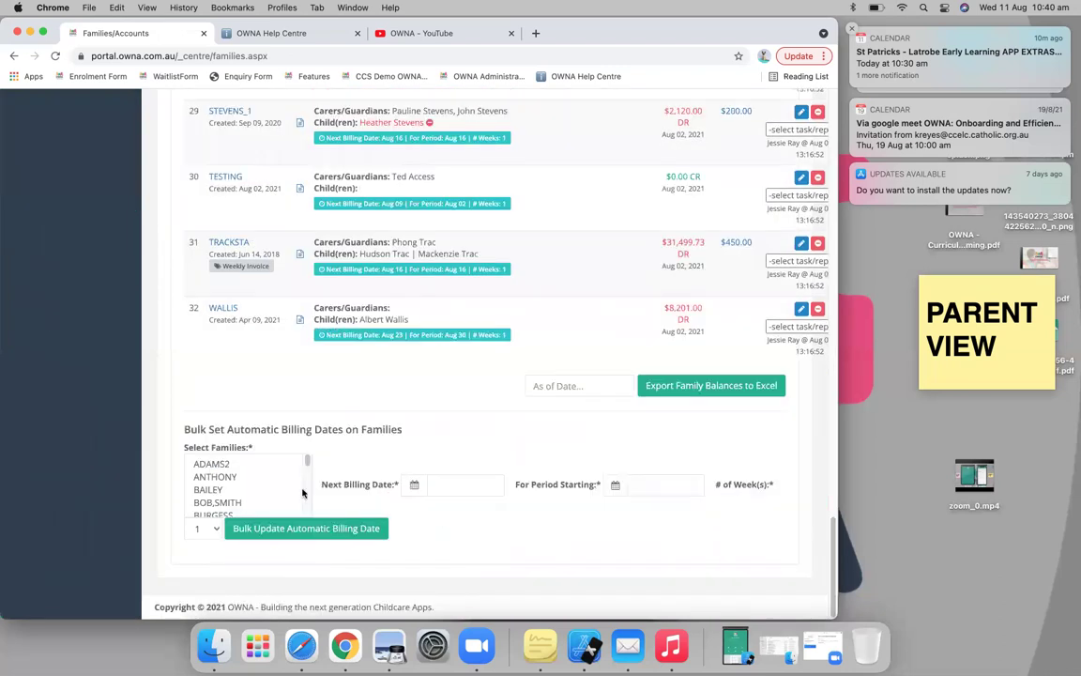
pyautogui.click(464, 484)
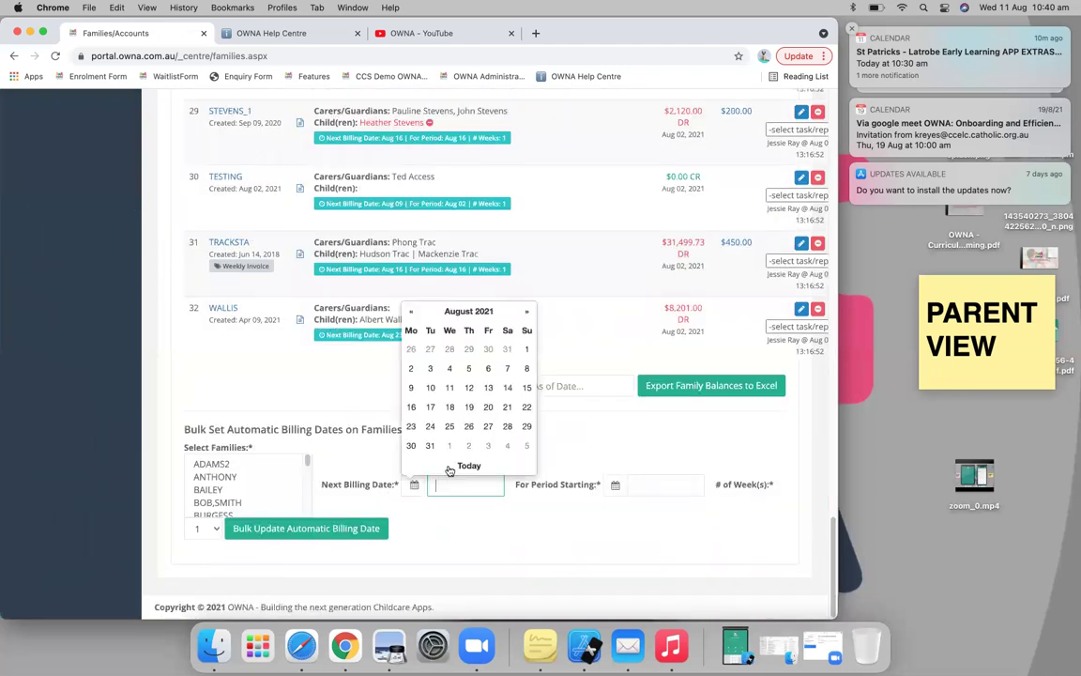
pyautogui.click(465, 409)
pyautogui.click(662, 482)
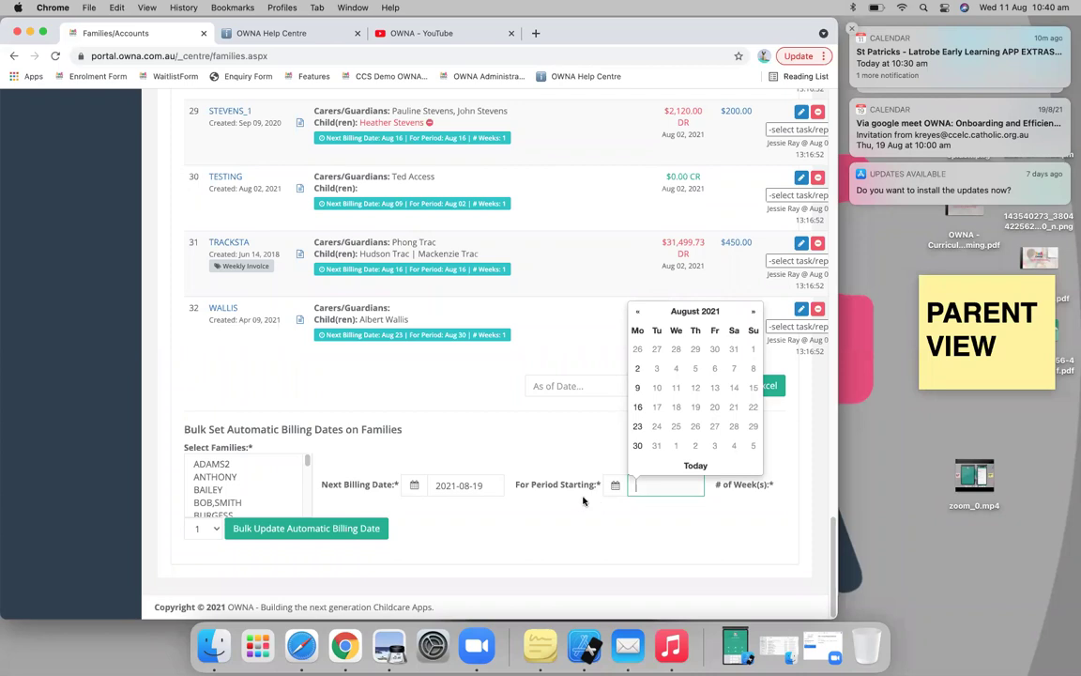
# Step: Set the bulk Next Billing Date to 2021-08-18 and view the dates available for For Period Starting
pyautogui.click(472, 429)
pyautogui.click(454, 486)
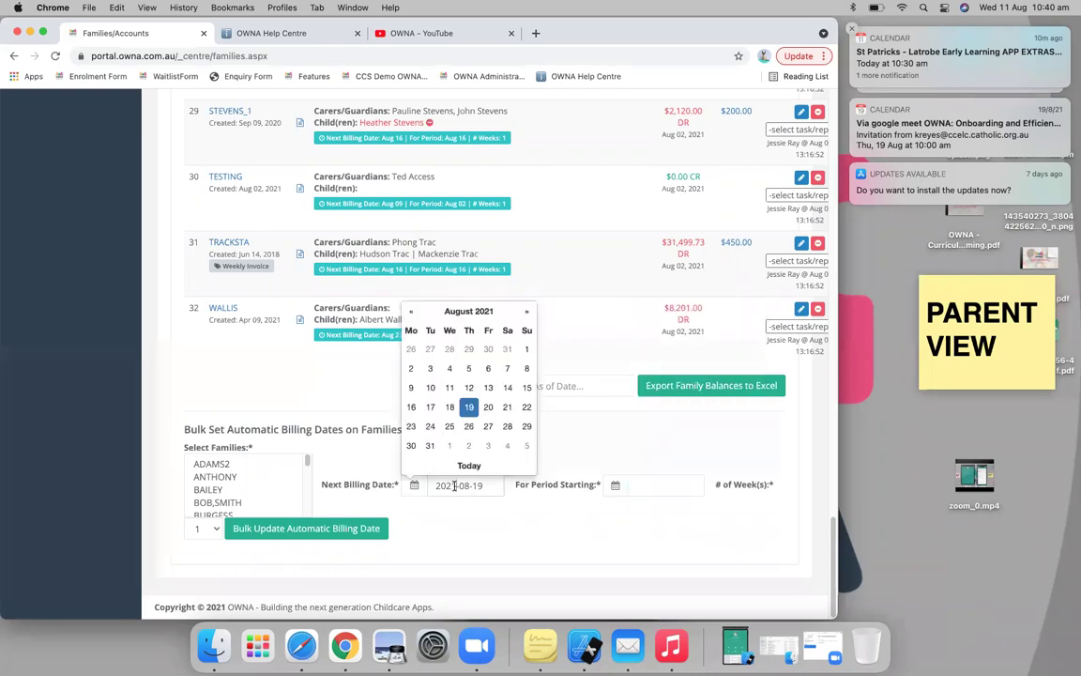
pyautogui.click(449, 407)
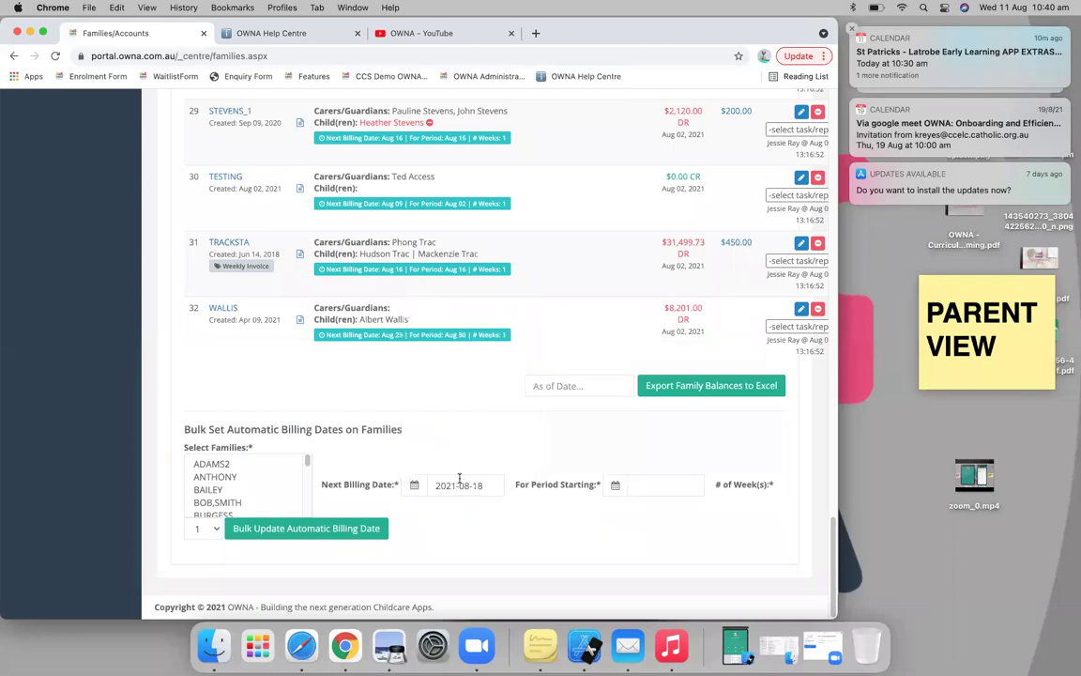
pyautogui.moveTo(452, 485); pyautogui.dragTo(481, 487)
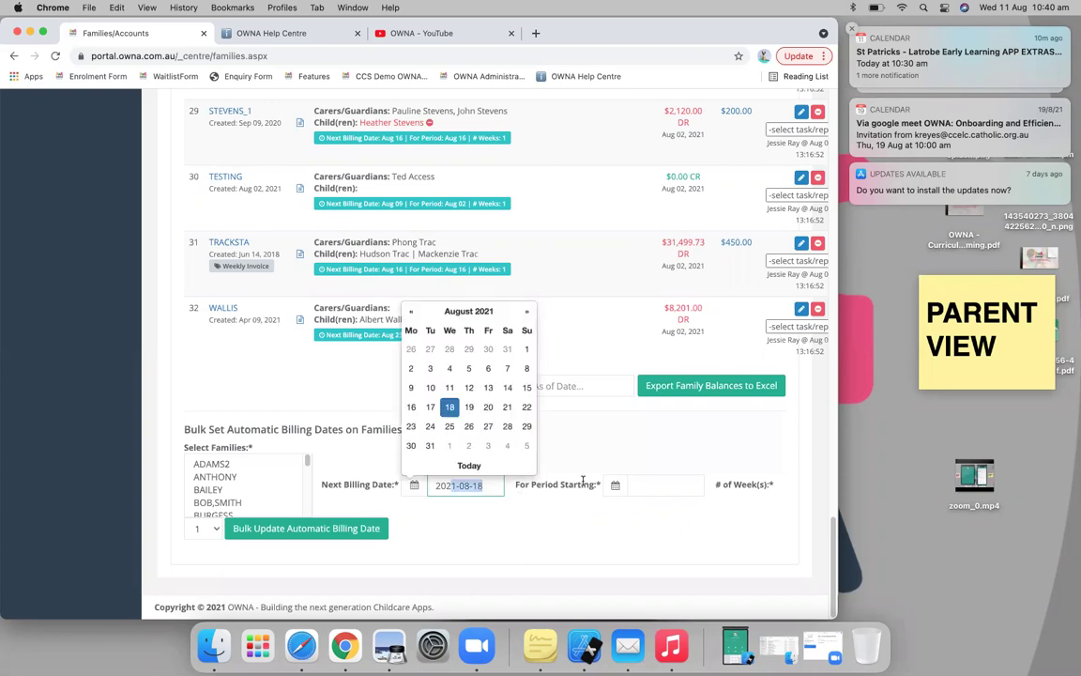
pyautogui.moveTo(582, 480); pyautogui.dragTo(632, 485)
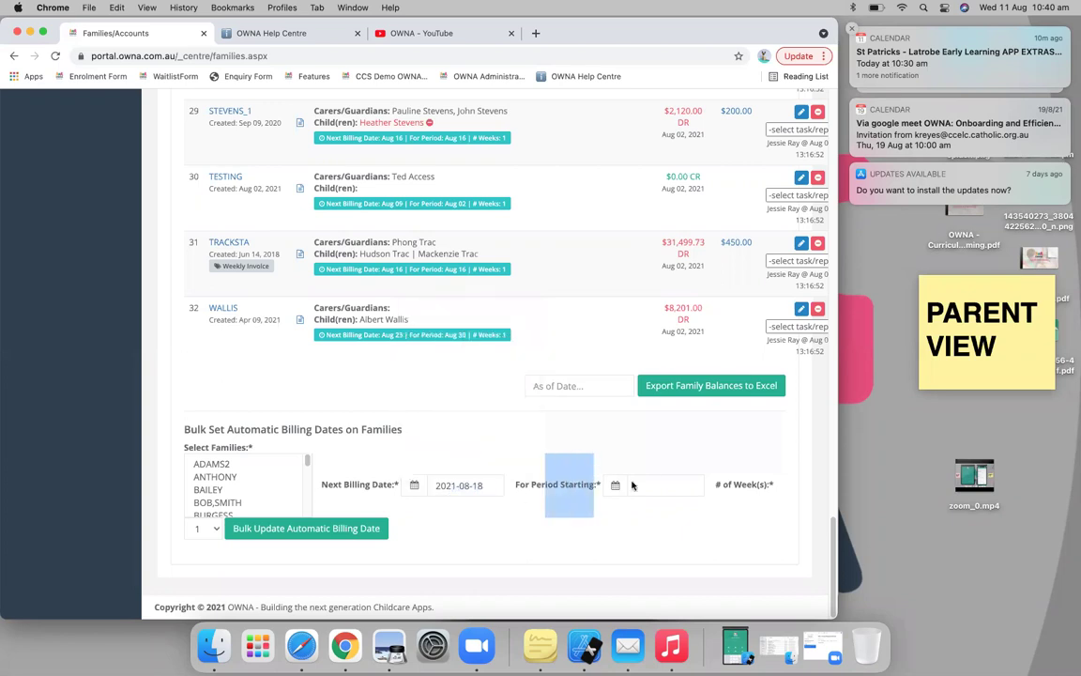
pyautogui.click(631, 485)
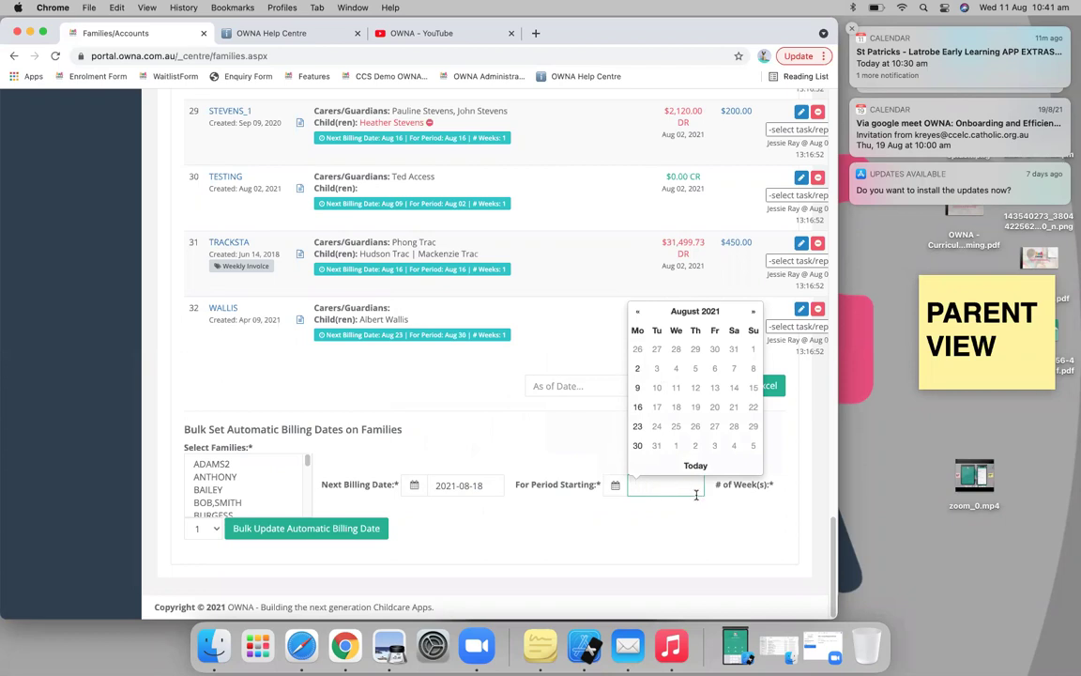
# Step: Select every family from first to last in the bulk automatic billing list
pyautogui.click(226, 471)
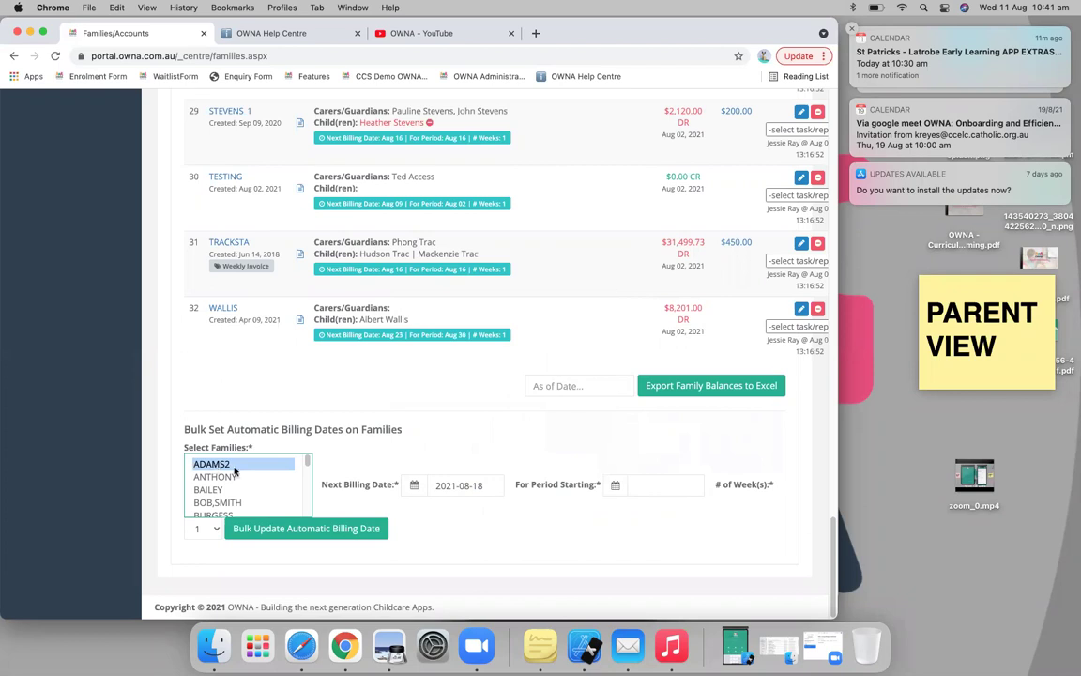
pyautogui.scroll(-10, 278, 470)
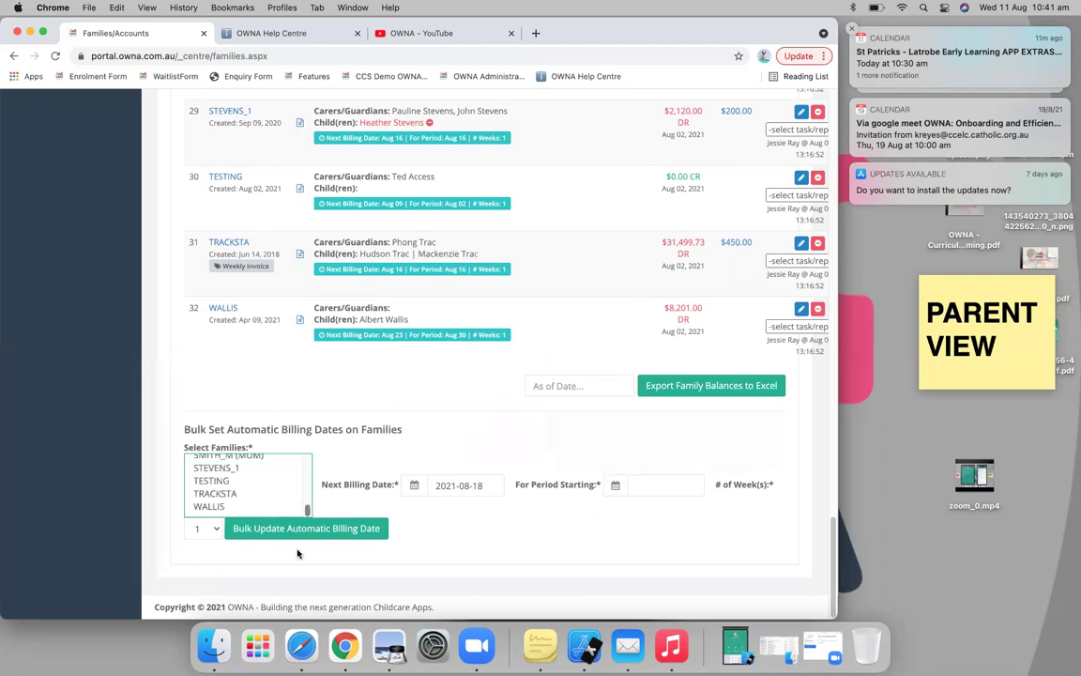
pyautogui.moveTo(215, 507); pyautogui.dragTo(307, 523)
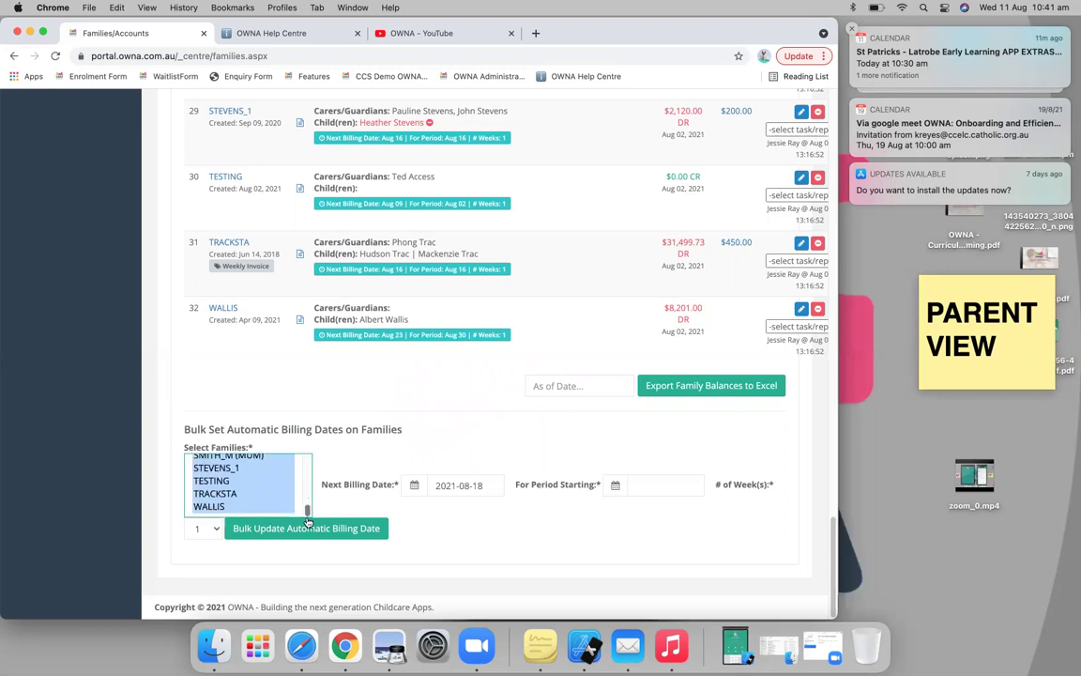
pyautogui.click(461, 430)
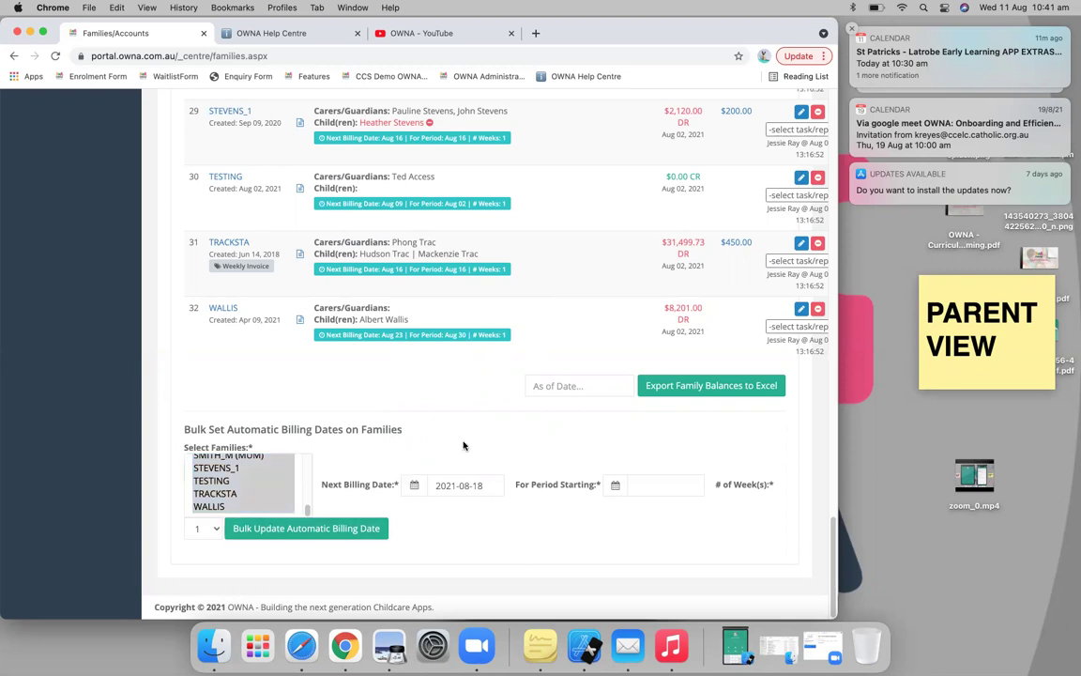
pyautogui.scroll(1, 466, 441)
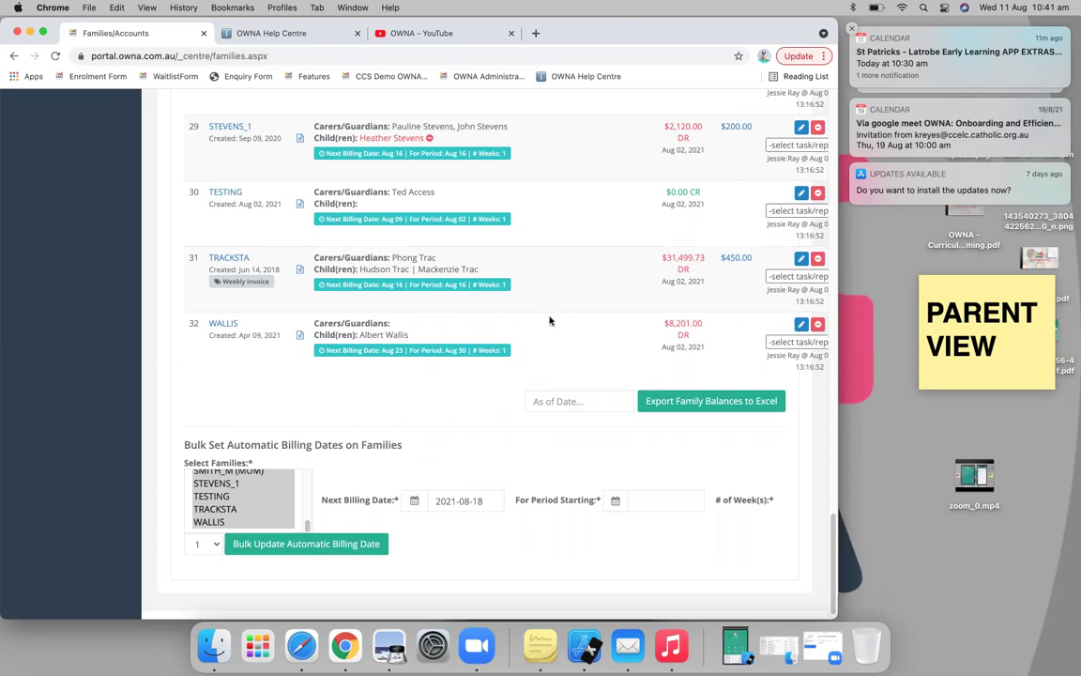
# Step: Examine the next billing dates and periods in the Families/Accounts list, and open Invoices/Payments
pyautogui.scroll(5, 555, 225)
pyautogui.scroll(15, 555, 236)
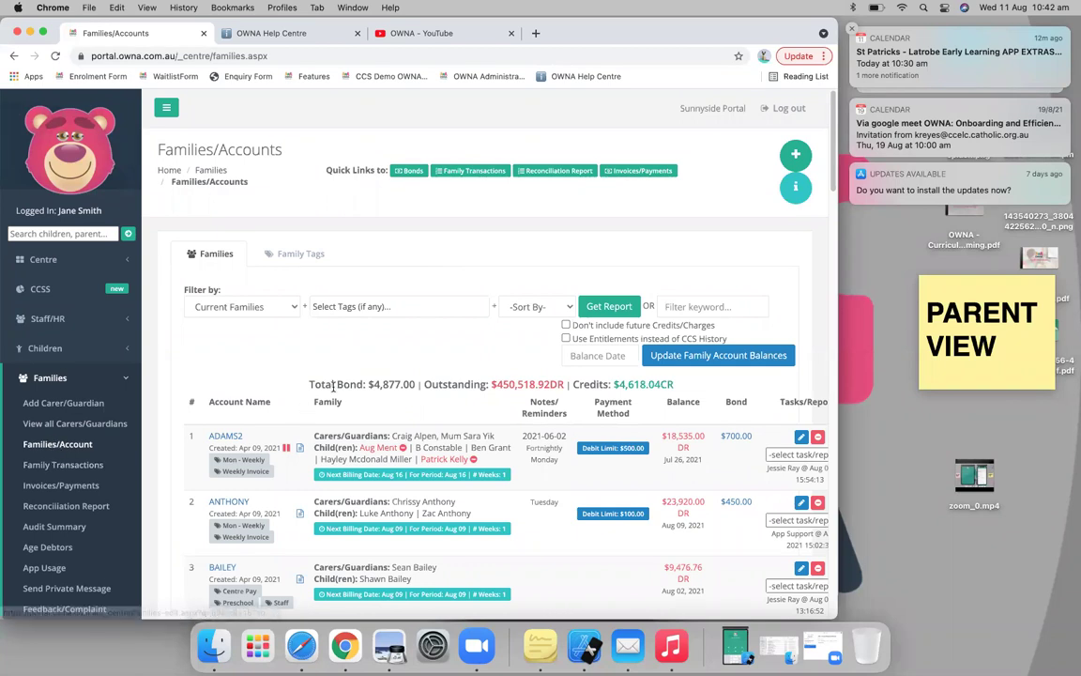
pyautogui.scroll(-5, 334, 385)
pyautogui.scroll(-1, 334, 385)
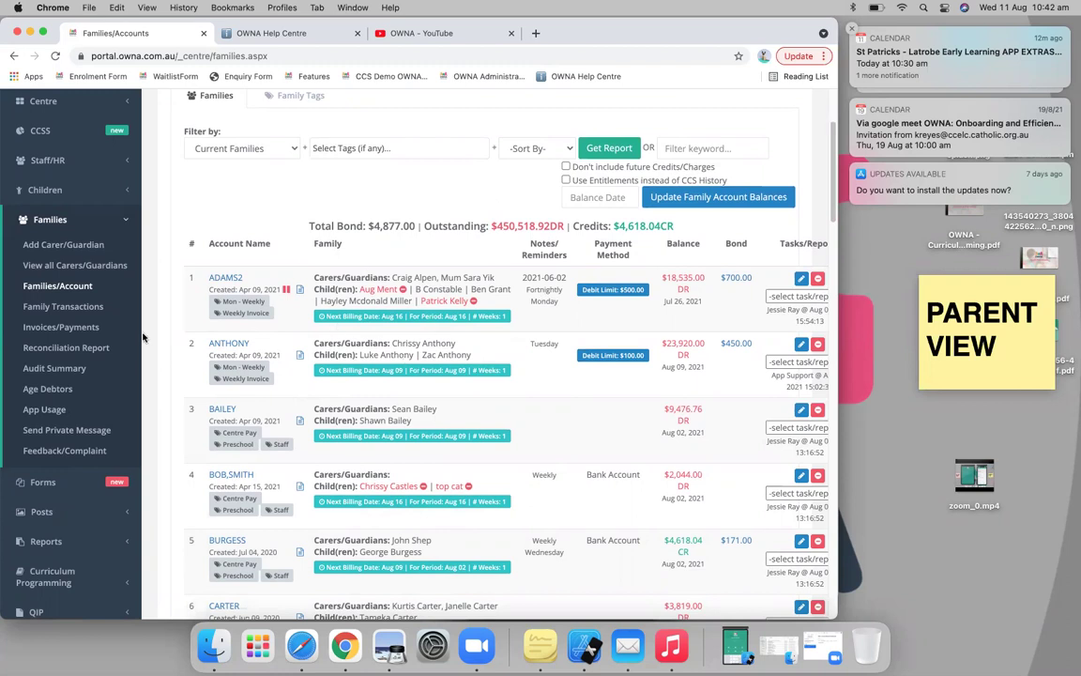
pyautogui.click(66, 330)
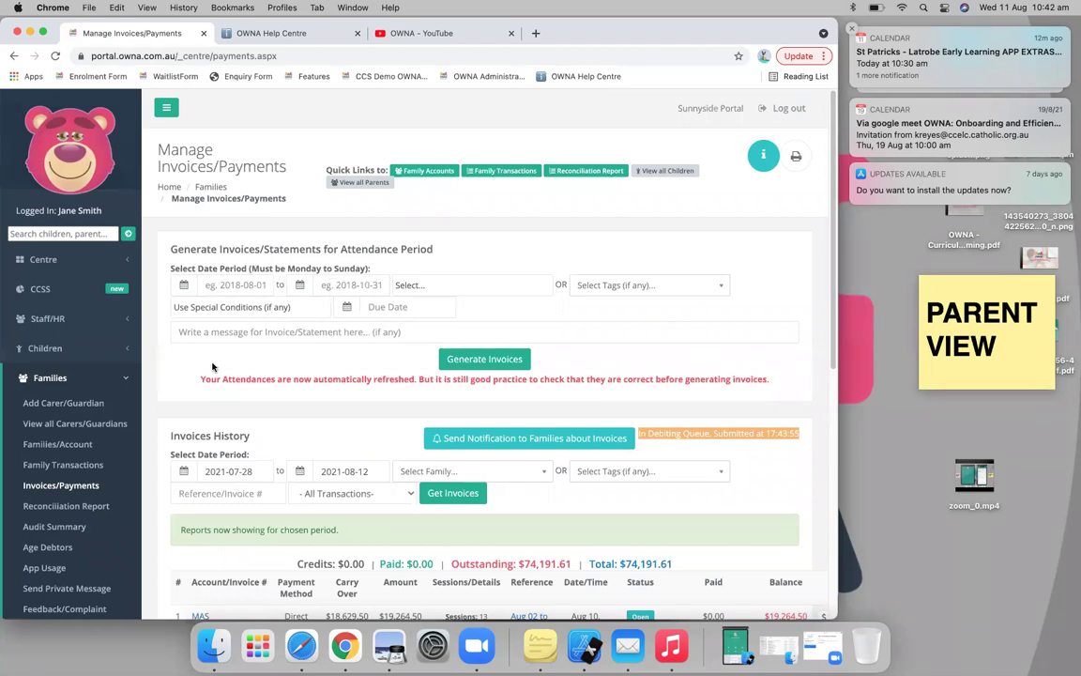
# Step: Return to Families/Account and open the first family's account to check its Preferred Debit Day and automatic billing dates
pyautogui.click(77, 443)
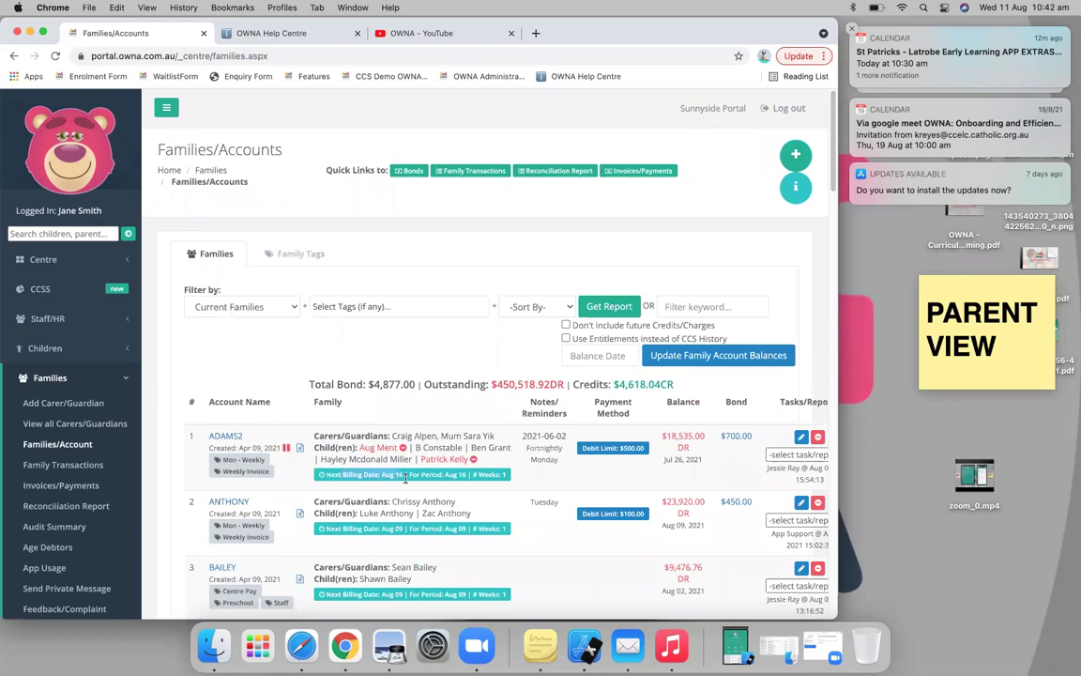
pyautogui.click(228, 436)
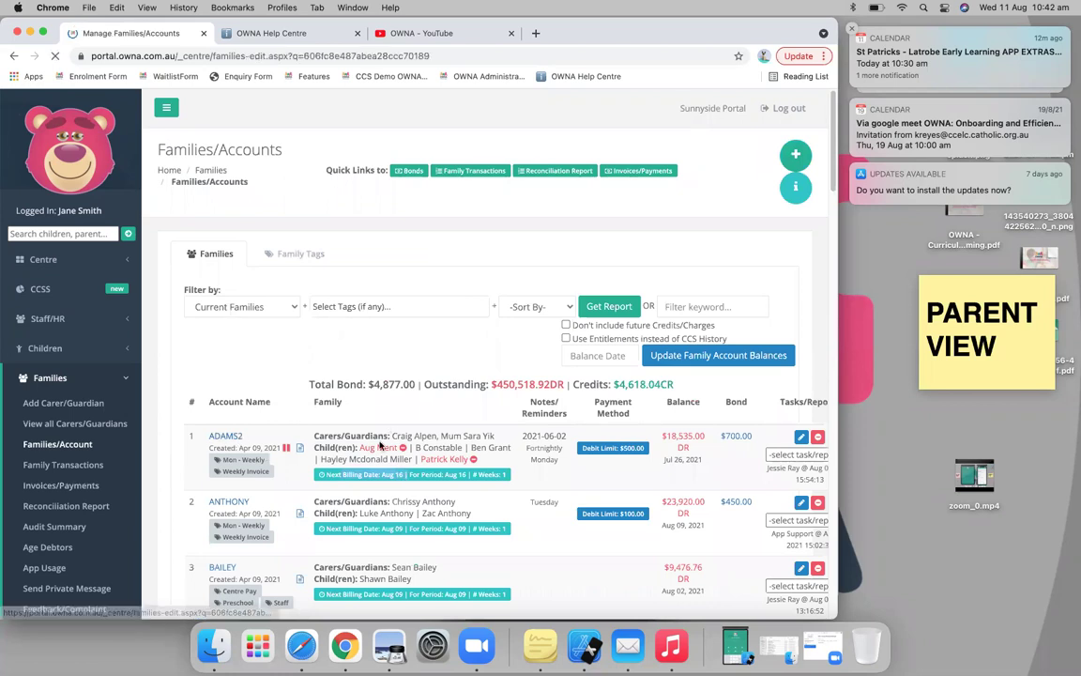
pyautogui.scroll(-2, 331, 472)
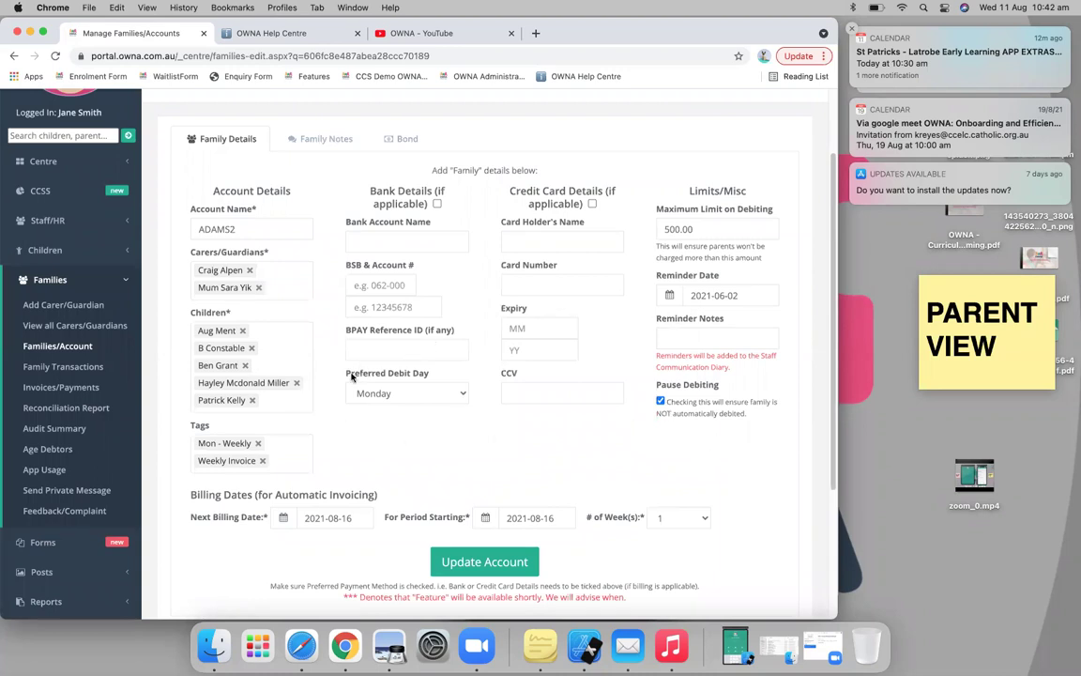
# Step: Open Invoices/Payments and examine the auto debit dates and open invoices in Invoices History
pyautogui.click(62, 387)
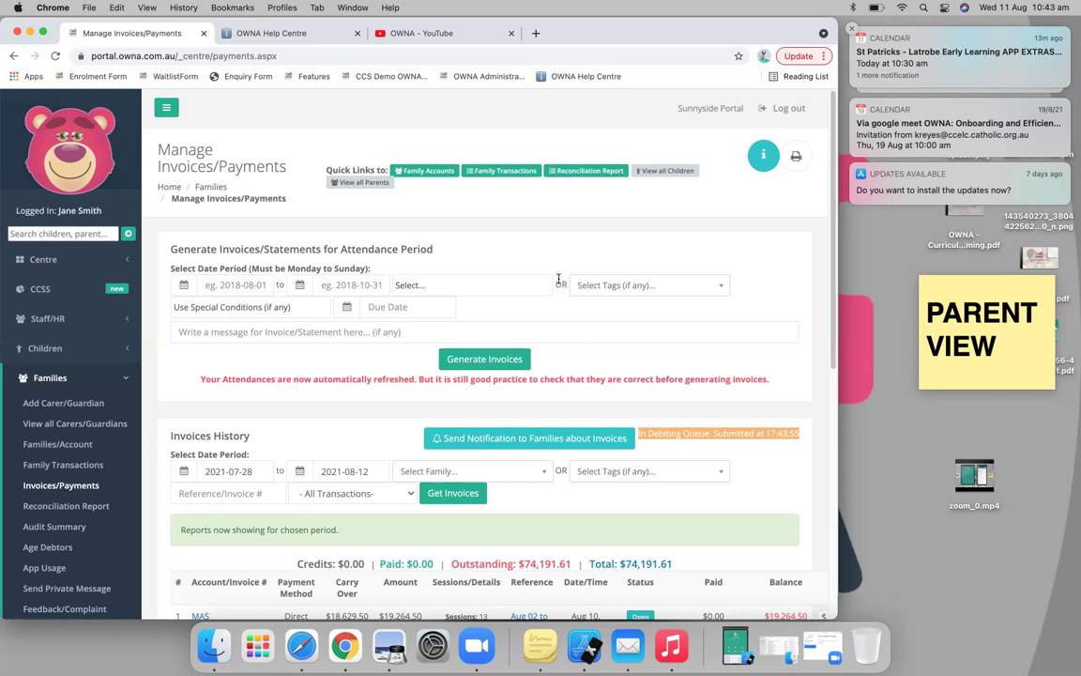
pyautogui.scroll(-3, 559, 278)
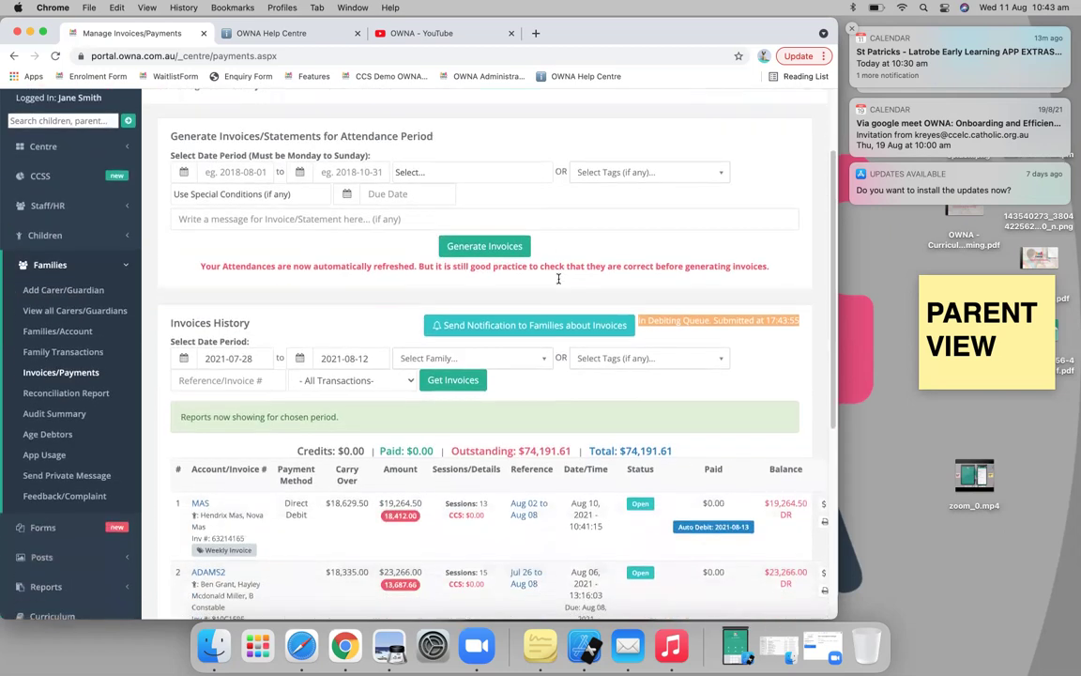
pyautogui.scroll(-5, 559, 279)
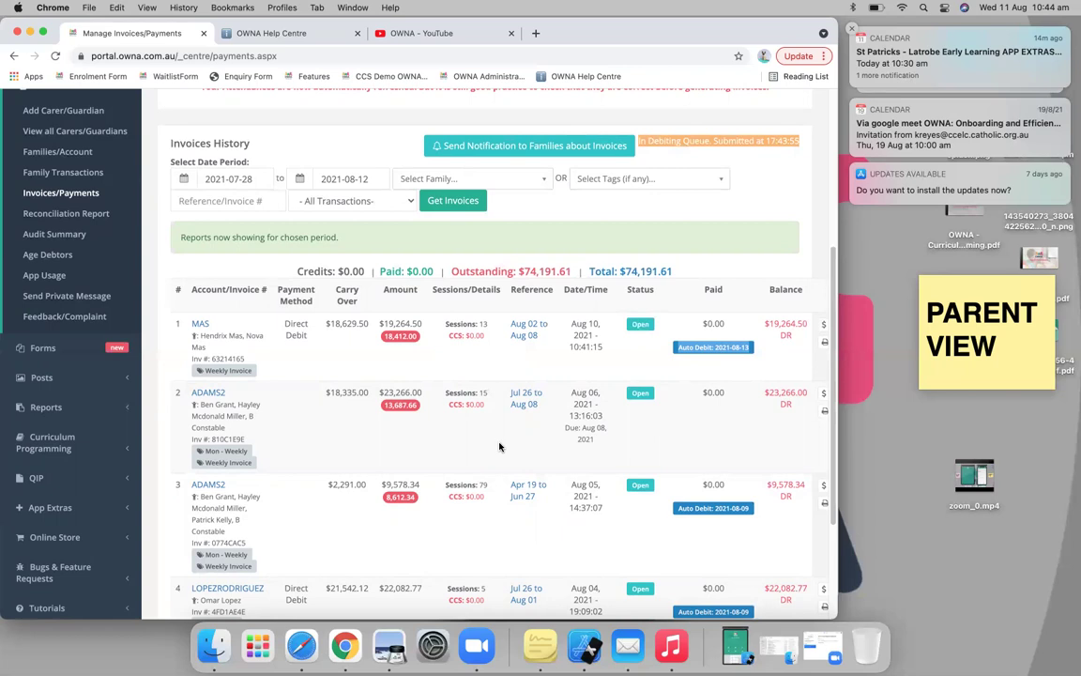
pyautogui.scroll(1, 84, 218)
pyautogui.scroll(2, 84, 219)
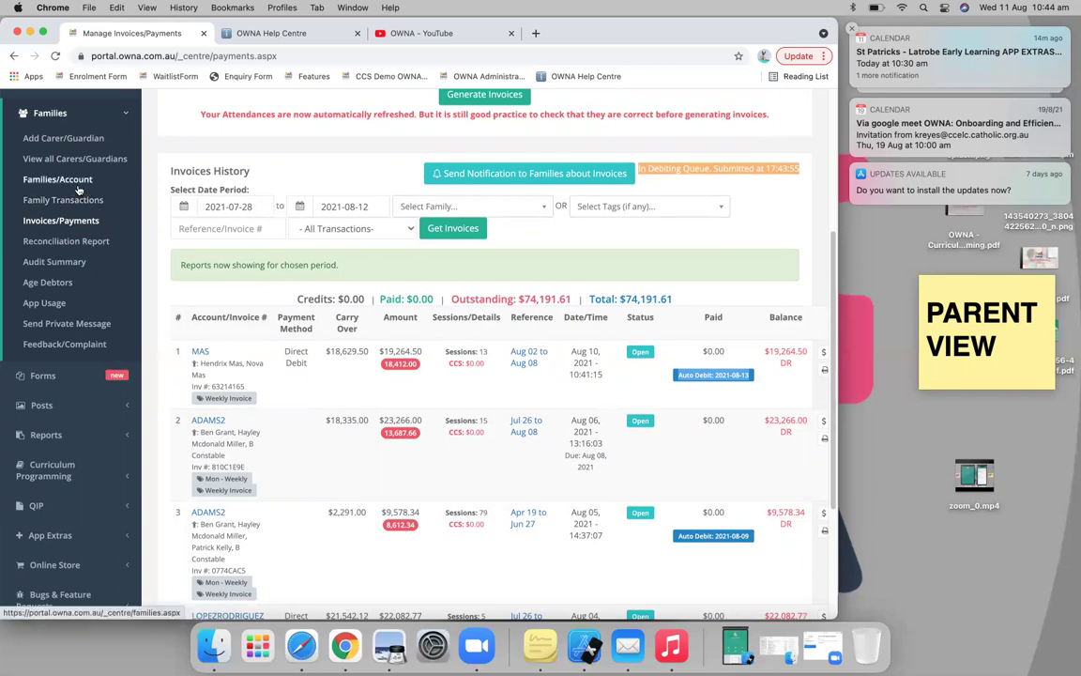
pyautogui.scroll(3, 282, 301)
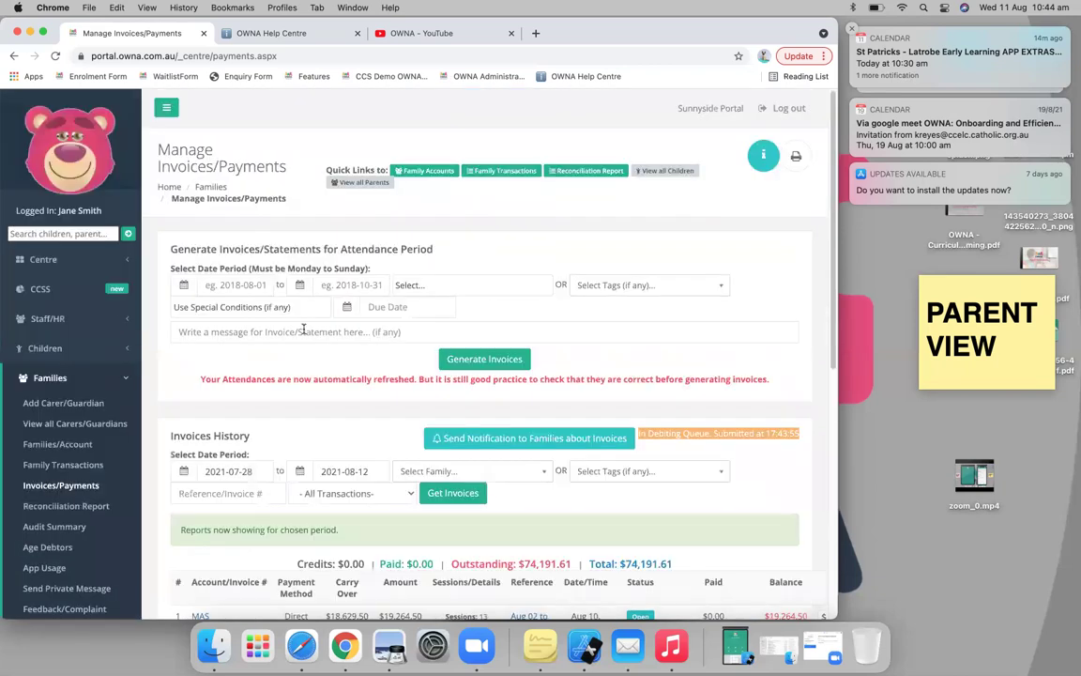
# Step: In the CCSS Activate/Update Details, enable Allow Parents to Choose Frequency/Billing Days and update the billing structure
pyautogui.click(55, 291)
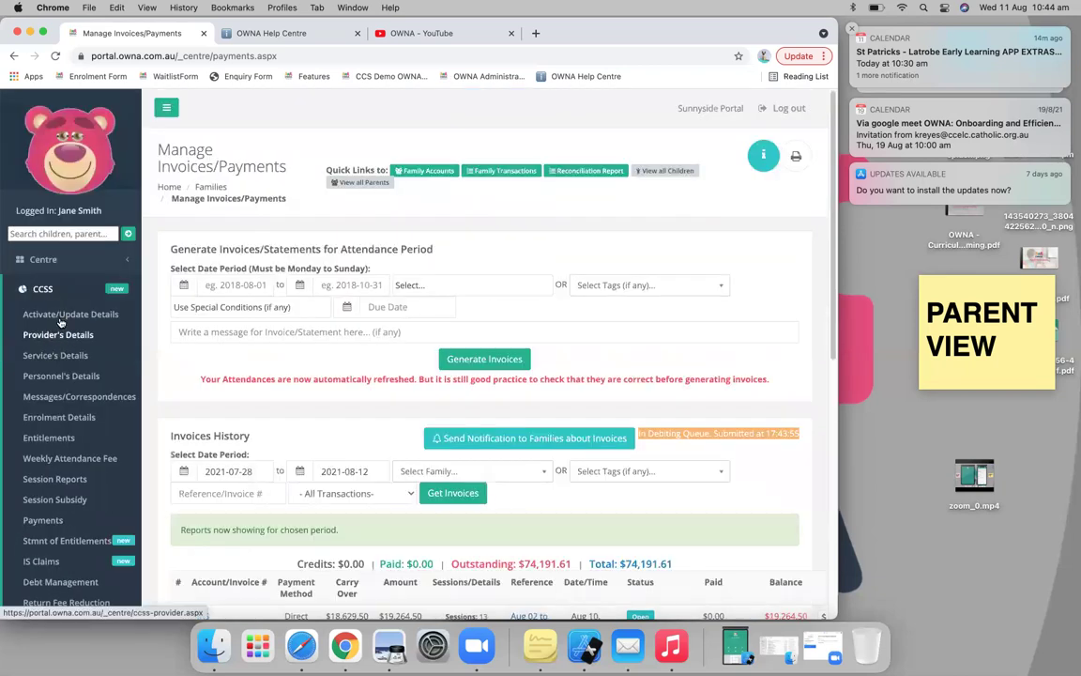
pyautogui.click(54, 322)
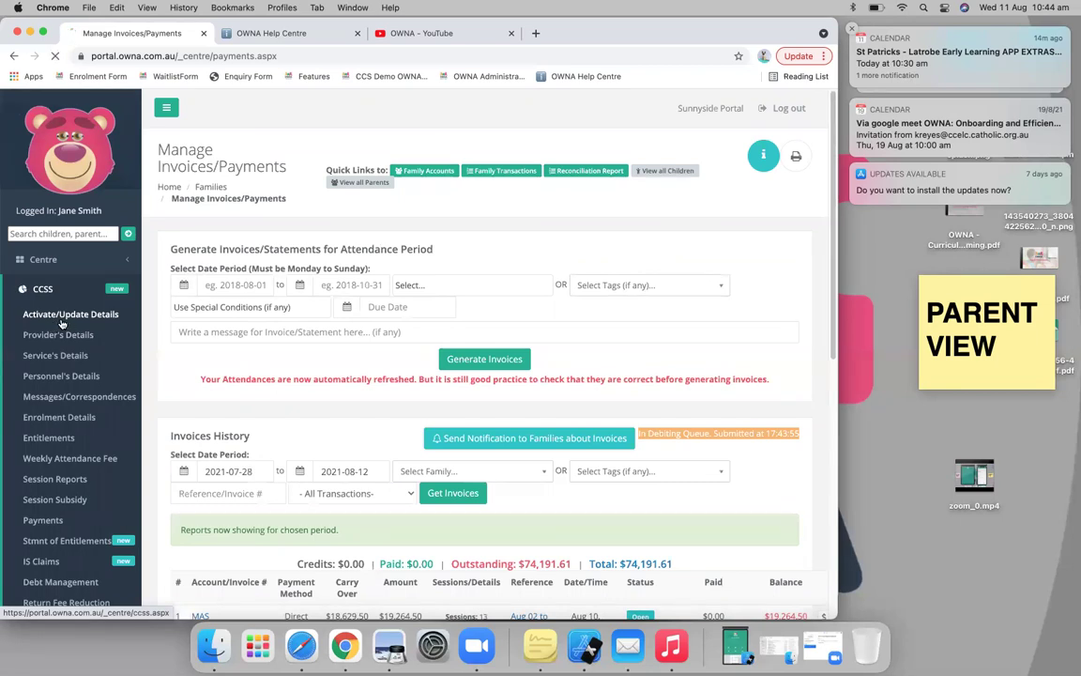
pyautogui.scroll(-10, 310, 366)
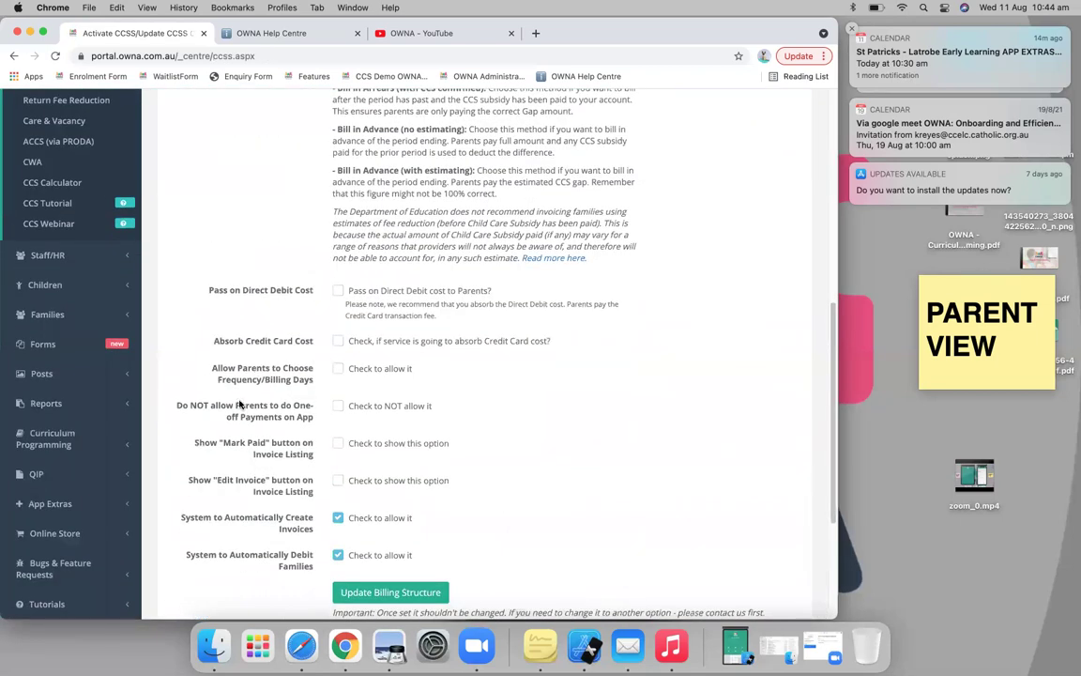
pyautogui.moveTo(207, 366); pyautogui.dragTo(315, 381)
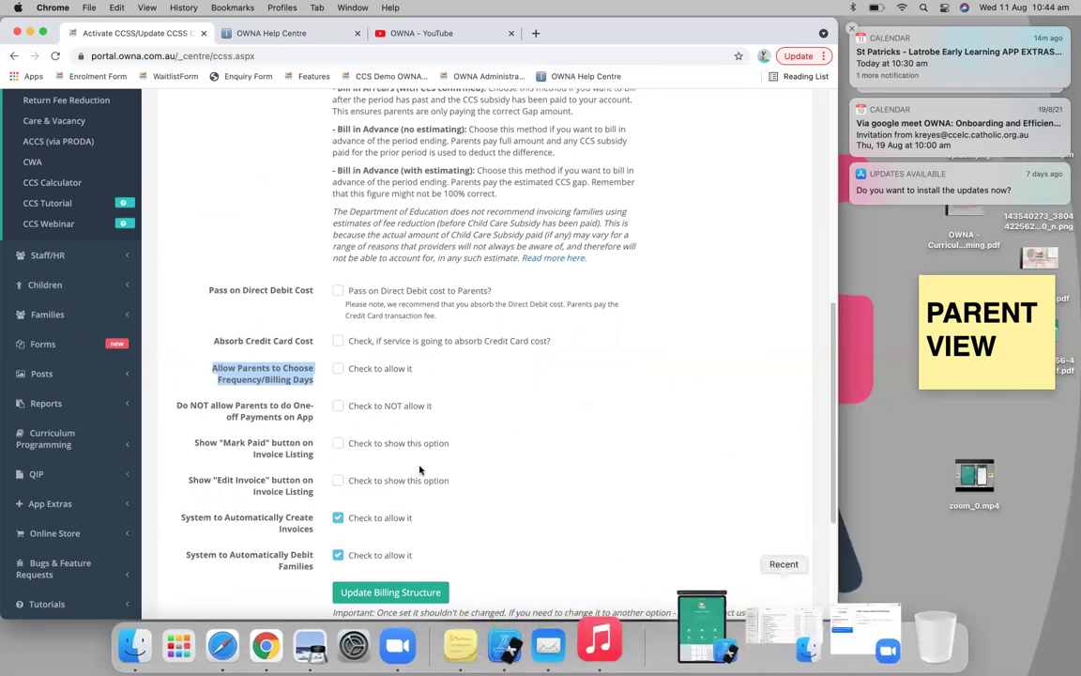
pyautogui.click(338, 368)
pyautogui.scroll(-2, 503, 394)
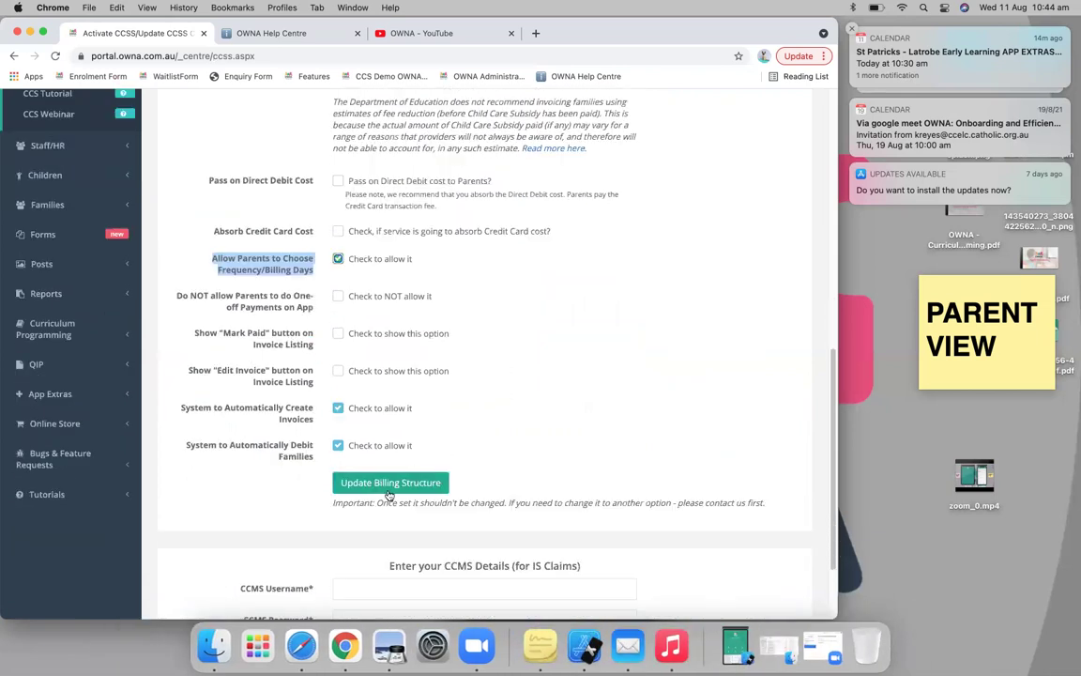
pyautogui.click(393, 482)
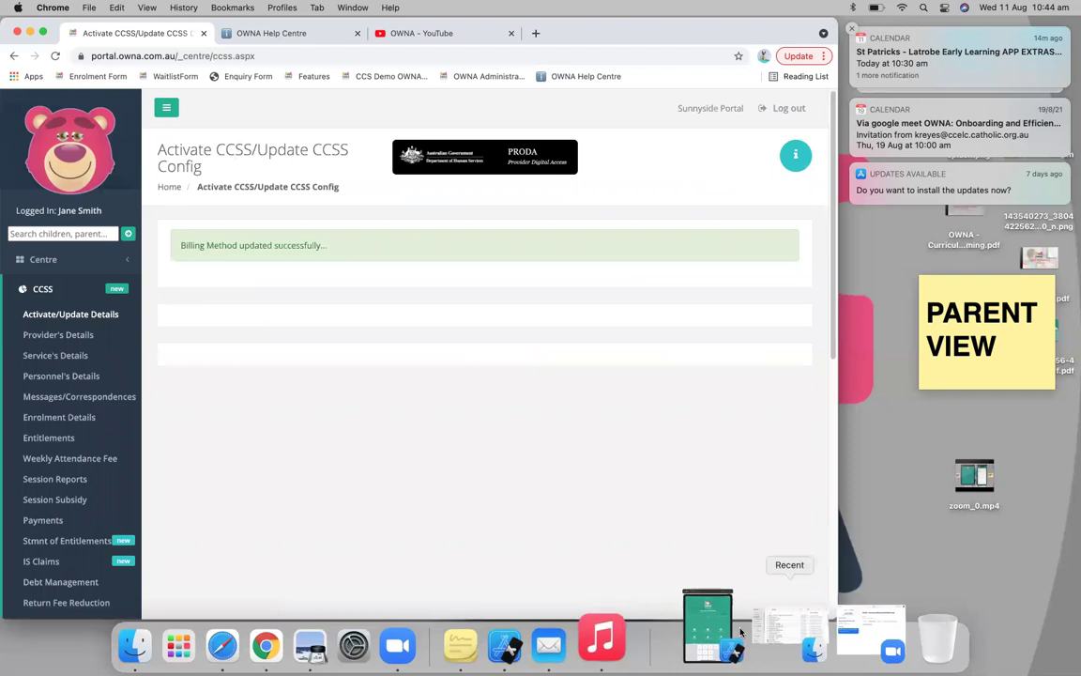
# Step: Switch to the Simulator, open the parent app's DDR Authority form in Statements/Invoices, and choose Wednesday as the Preferred Billing Day
pyautogui.click(584, 636)
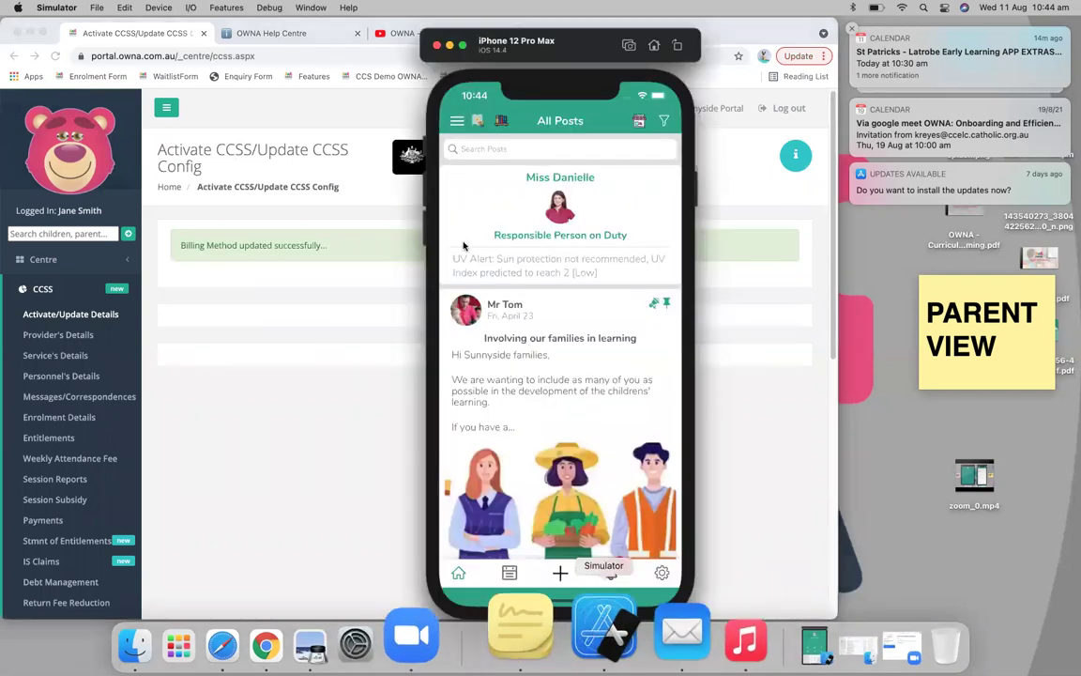
pyautogui.click(459, 124)
pyautogui.click(460, 336)
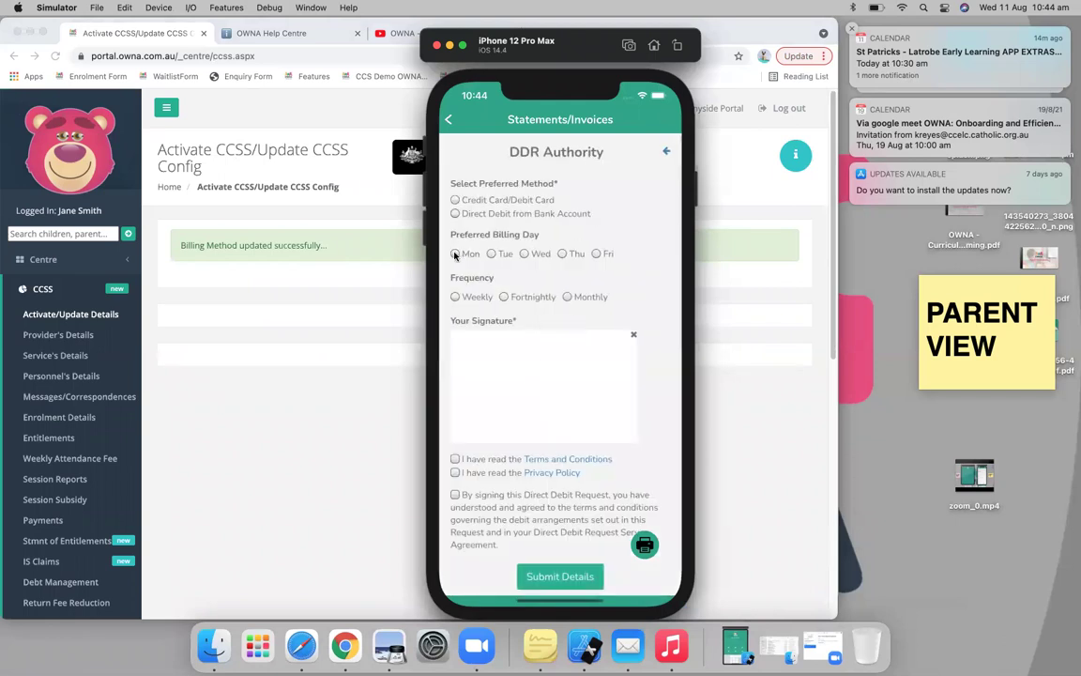
pyautogui.click(492, 253)
pyautogui.click(525, 255)
# Step: Switch back to Chrome, open Invoices/Payments under Families, and examine the amounts, statuses and auto debit dates in Invoices History
pyautogui.click(43, 290)
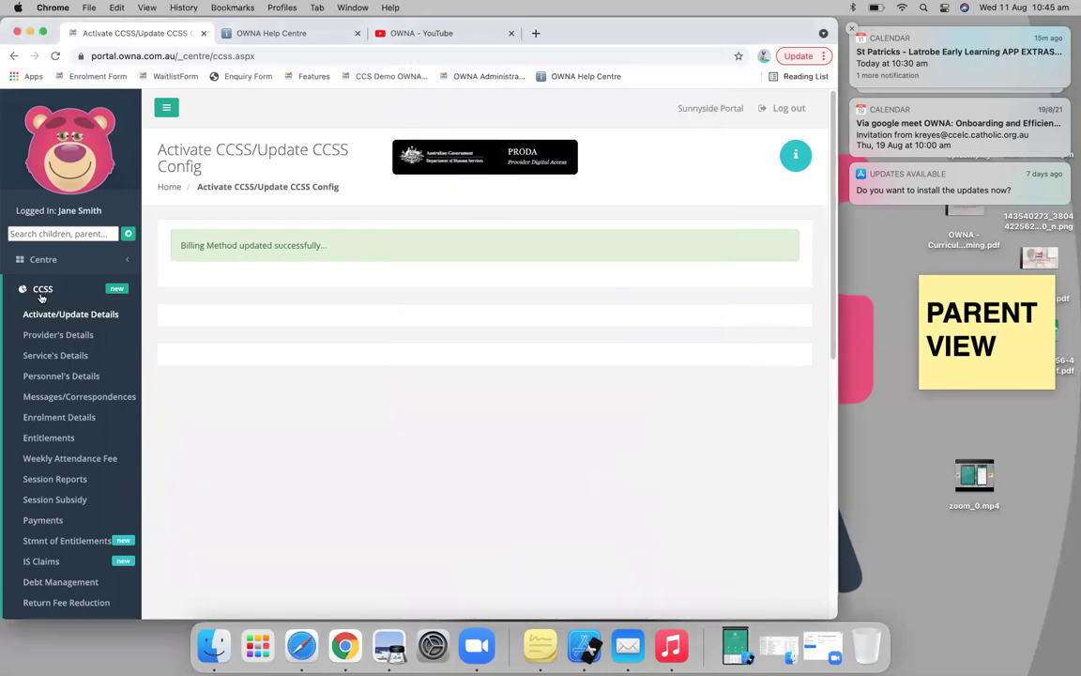
pyautogui.click(42, 290)
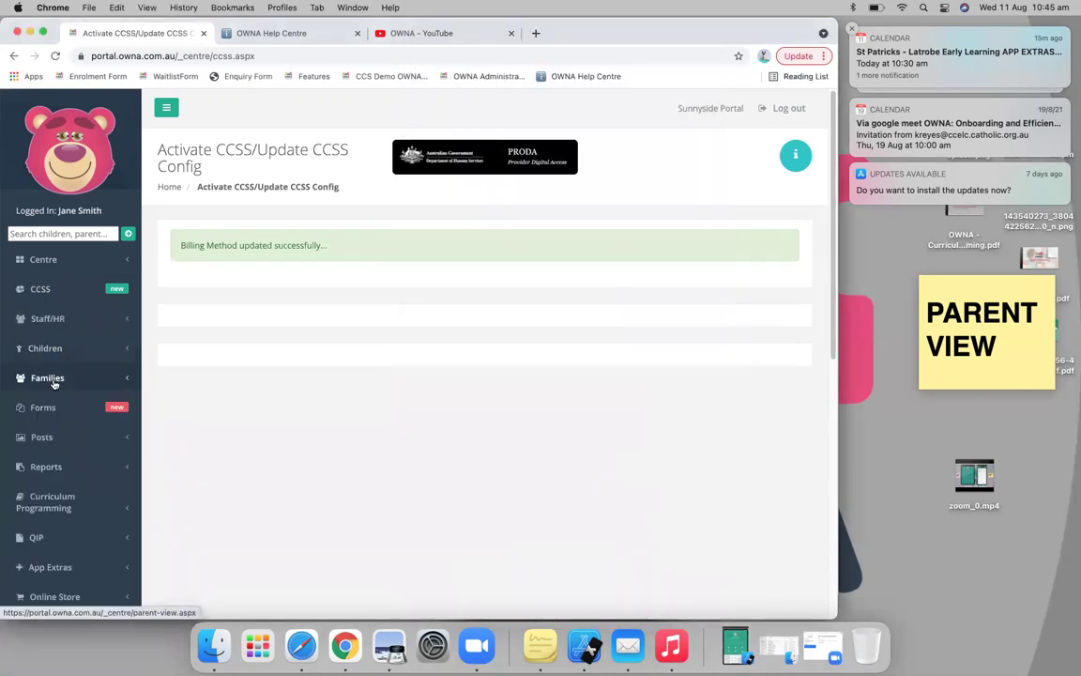
pyautogui.click(53, 380)
pyautogui.click(55, 488)
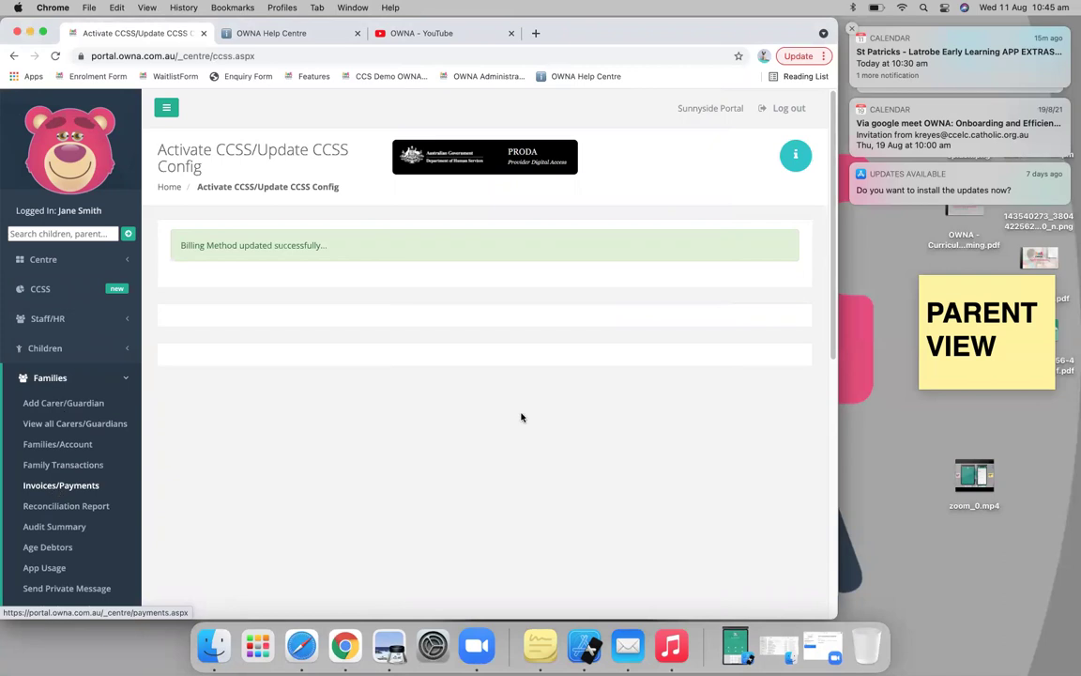
pyautogui.scroll(-1, 573, 366)
pyautogui.scroll(-4, 582, 358)
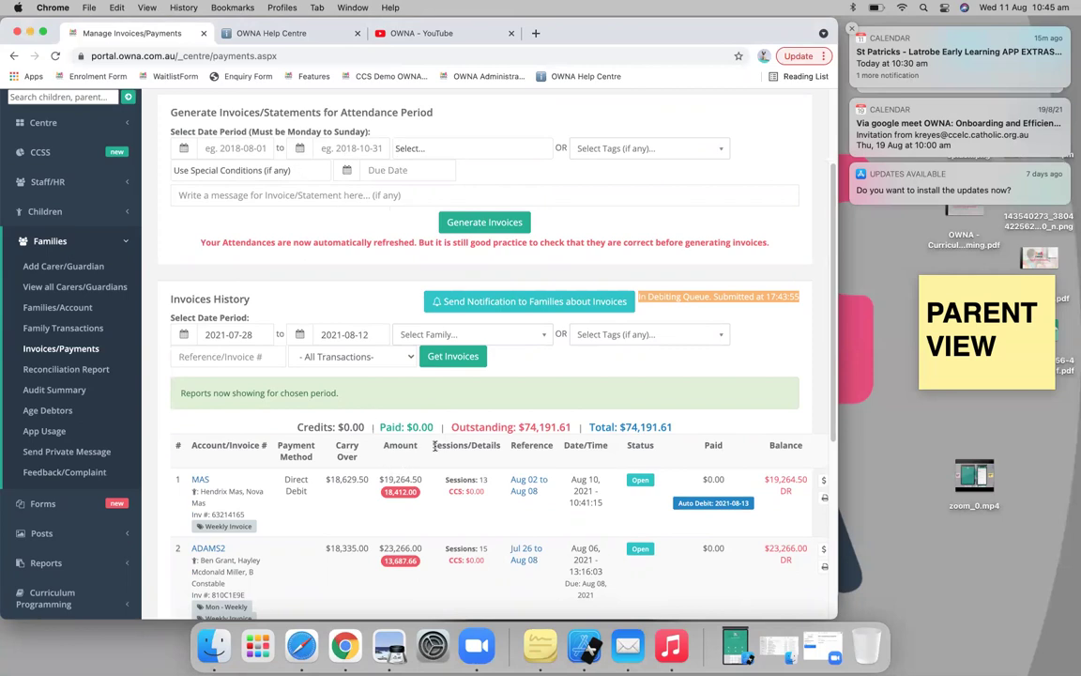
pyautogui.scroll(-3, 434, 446)
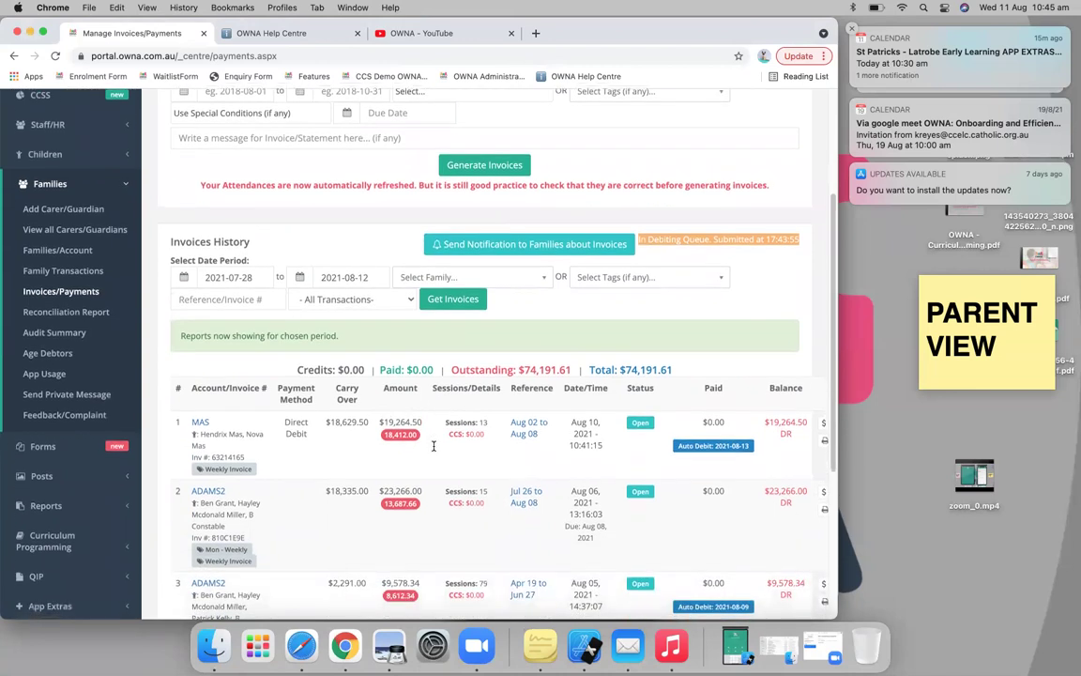
pyautogui.scroll(-1, 434, 447)
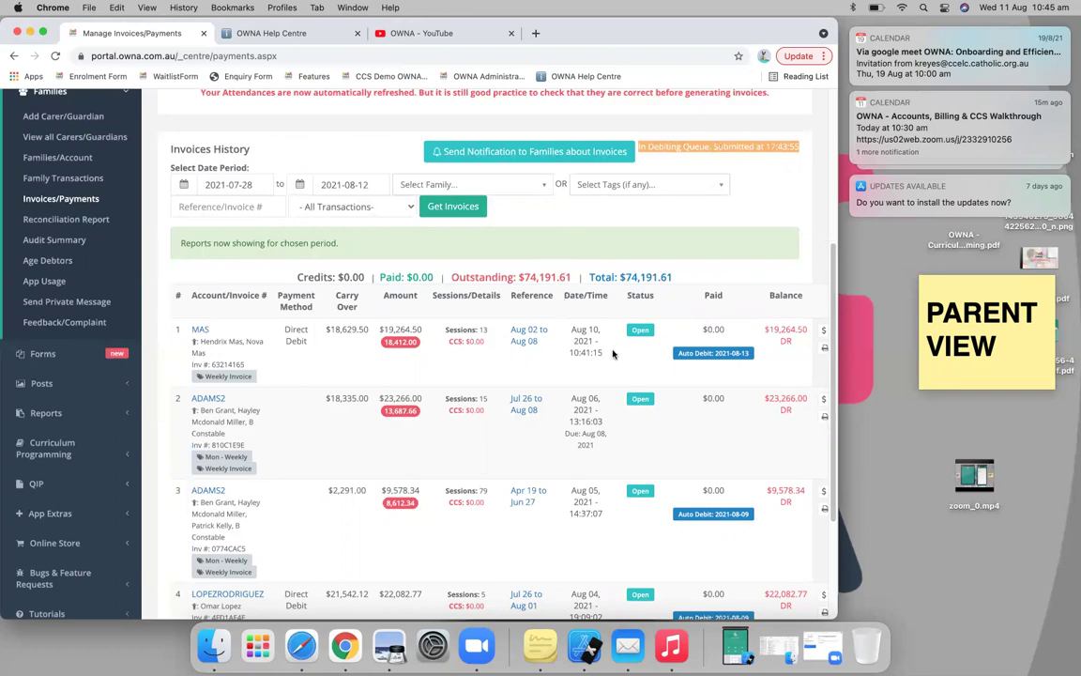
pyautogui.scroll(-2, 563, 323)
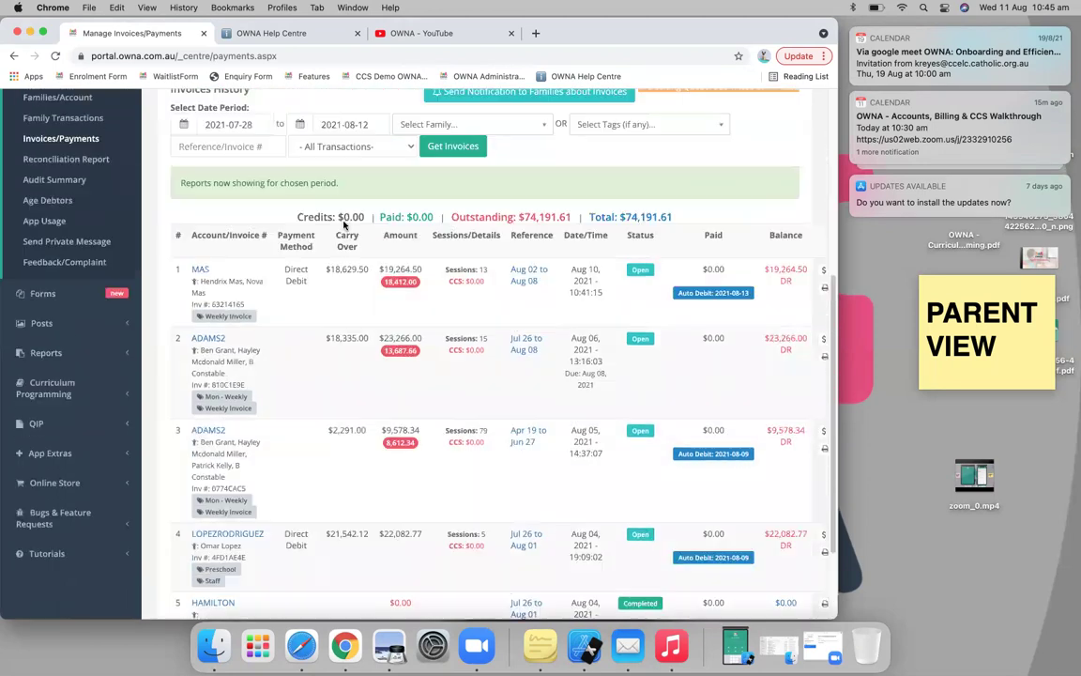
# Step: Retrieve Invoices History from a start date before July 2021 and examine the status and view count of the older invoices
pyautogui.click(226, 123)
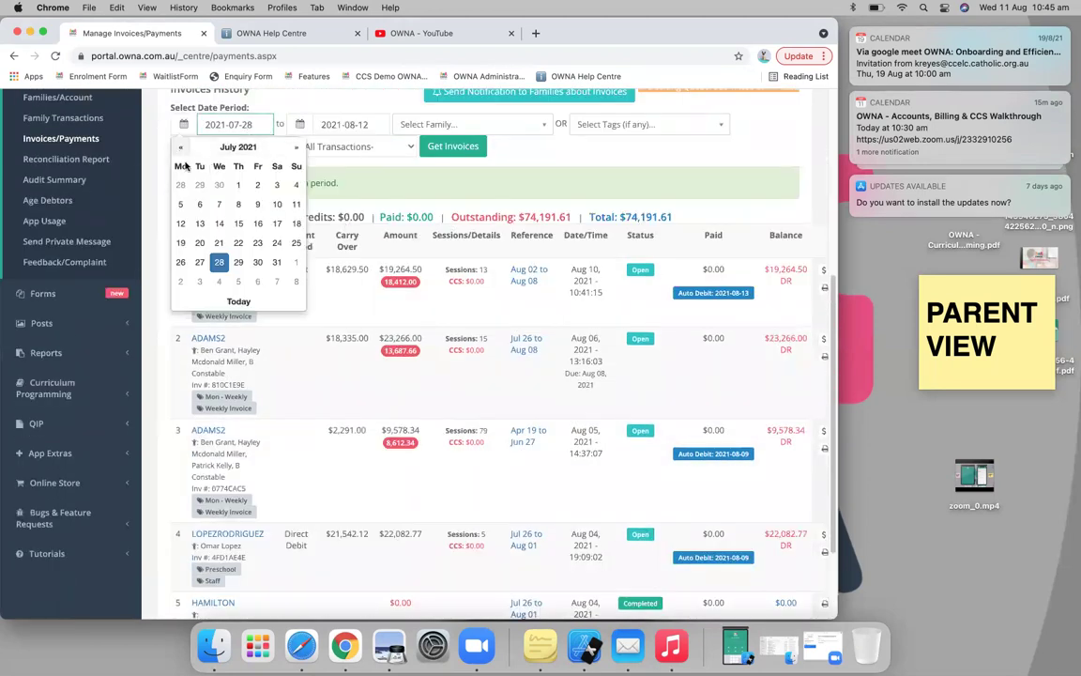
pyautogui.click(180, 147)
pyautogui.click(180, 185)
pyautogui.click(443, 148)
pyautogui.scroll(-10, 644, 333)
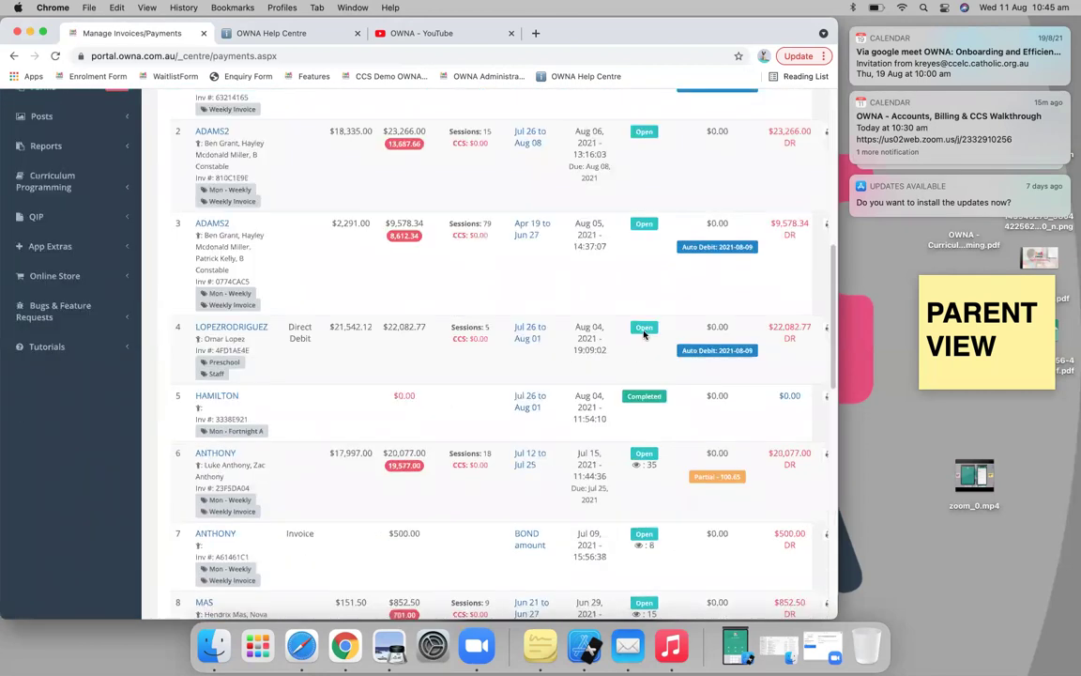
pyautogui.scroll(-1, 644, 333)
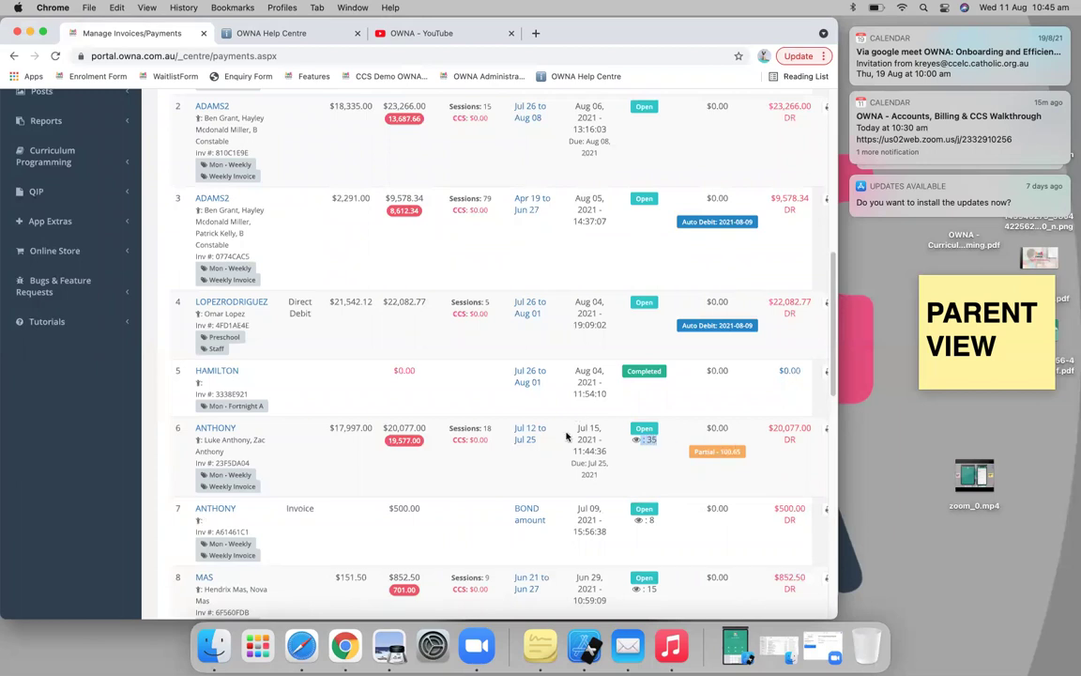
pyautogui.scroll(-1, 683, 290)
pyautogui.scroll(5, 683, 290)
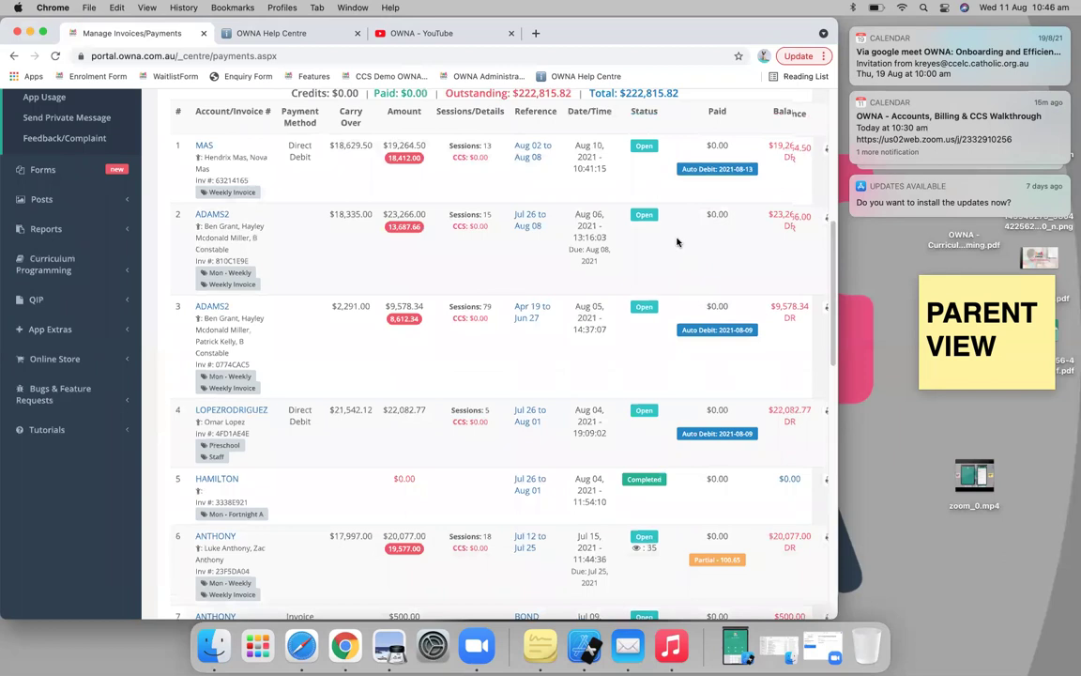
pyautogui.scroll(1, 677, 243)
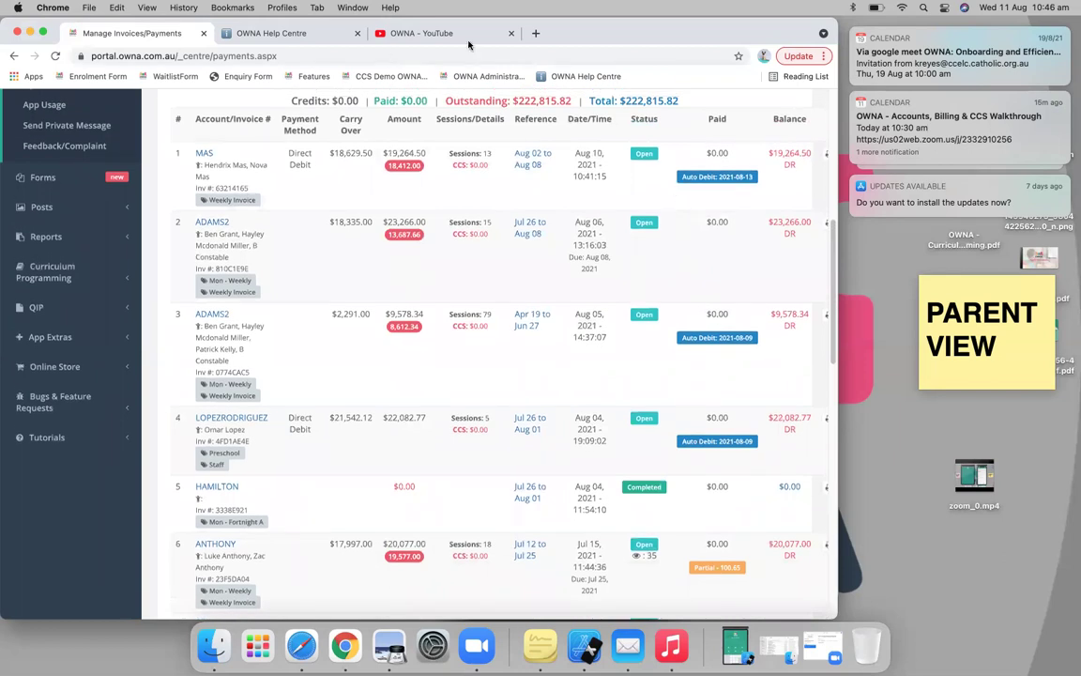
# Step: Open the parents' login page at owna.com.au/parents in a new browser tab
pyautogui.click(535, 34)
pyautogui.write('owna.com.')
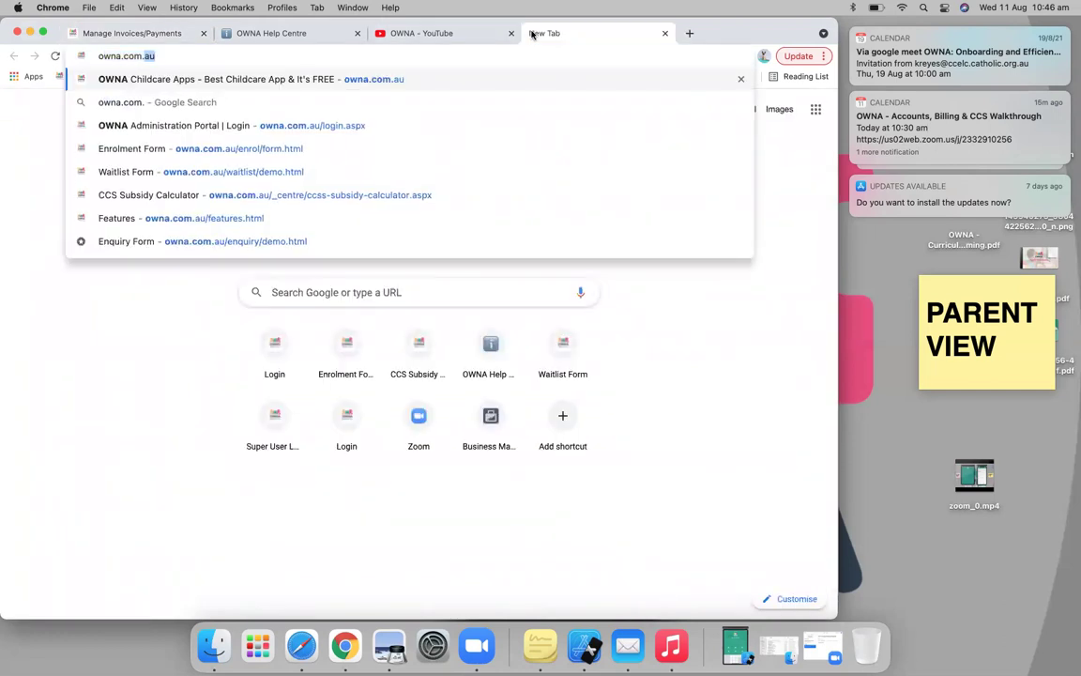
pyautogui.write('au/parnts')
pyautogui.press('BackSpace')
pyautogui.press('BackSpace')
pyautogui.press('BackSpace')
pyautogui.write('ents')
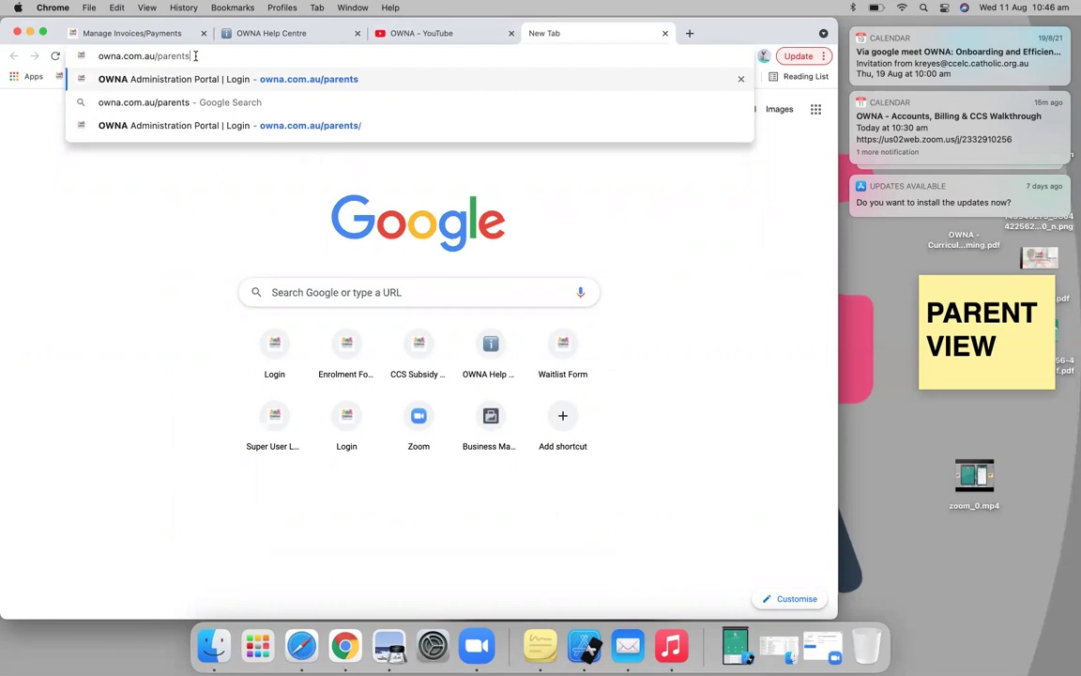
pyautogui.press('Return')
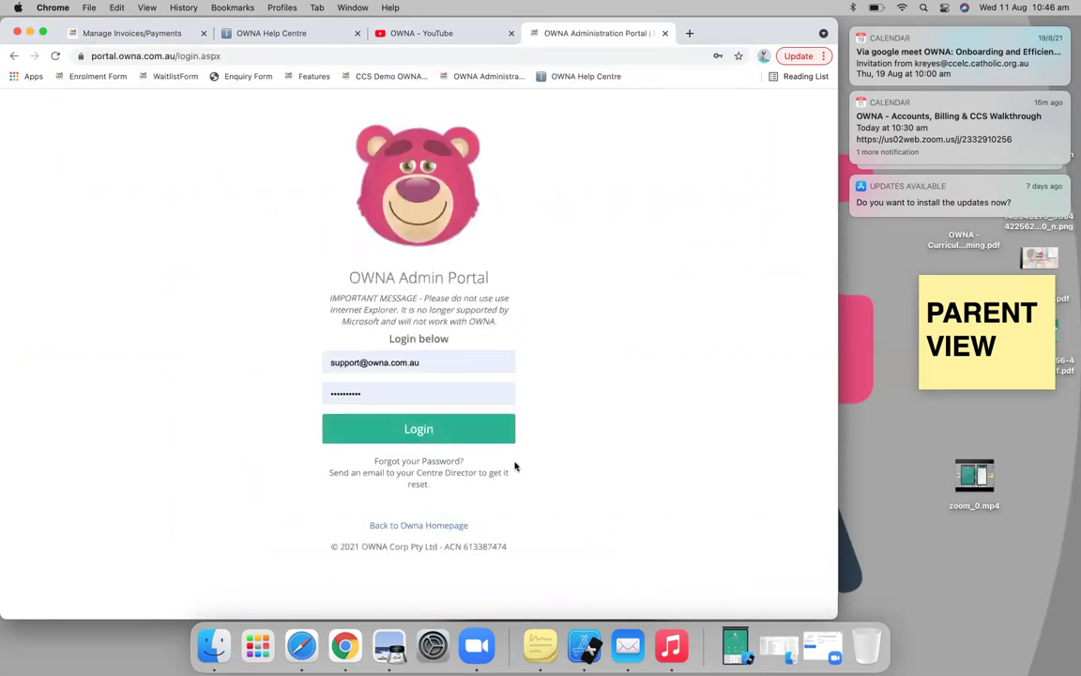
# Step: Log in to the parent portal with the parent's saved e-mail and password, and show the list of pages parents can jump to
pyautogui.click(437, 363)
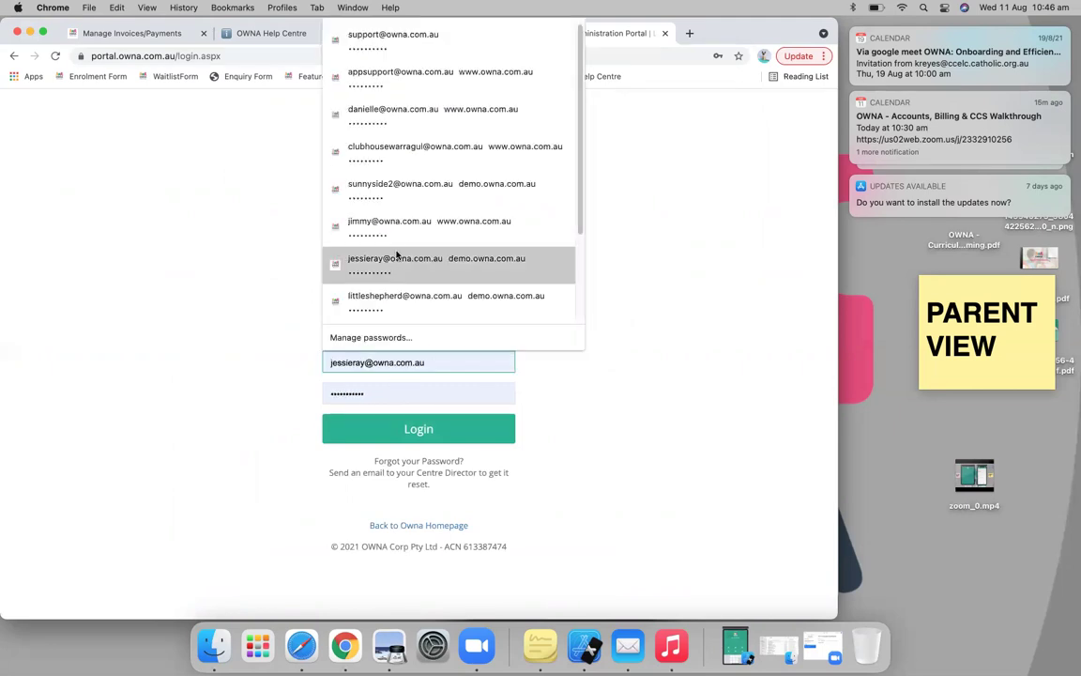
pyautogui.click(392, 226)
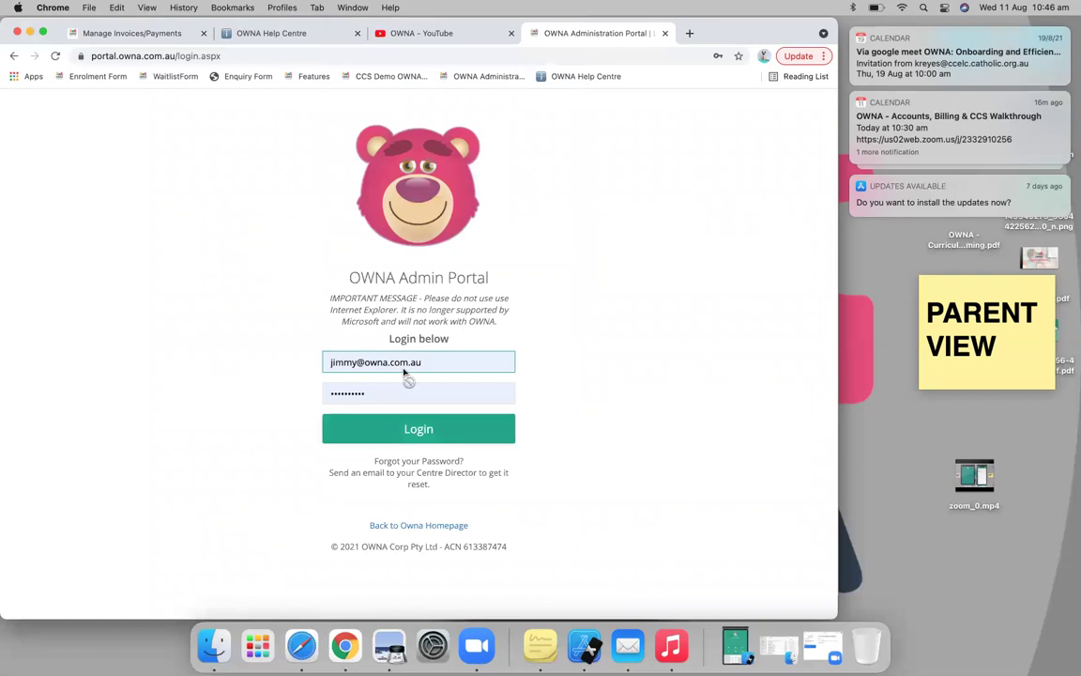
pyautogui.press('Return')
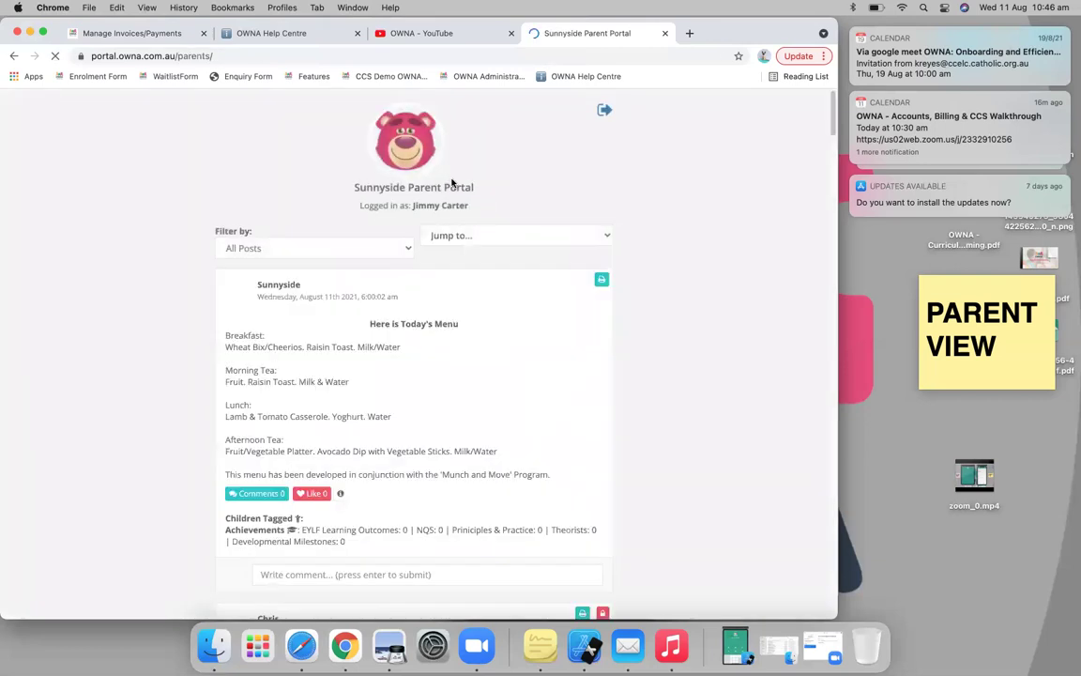
pyautogui.click(480, 244)
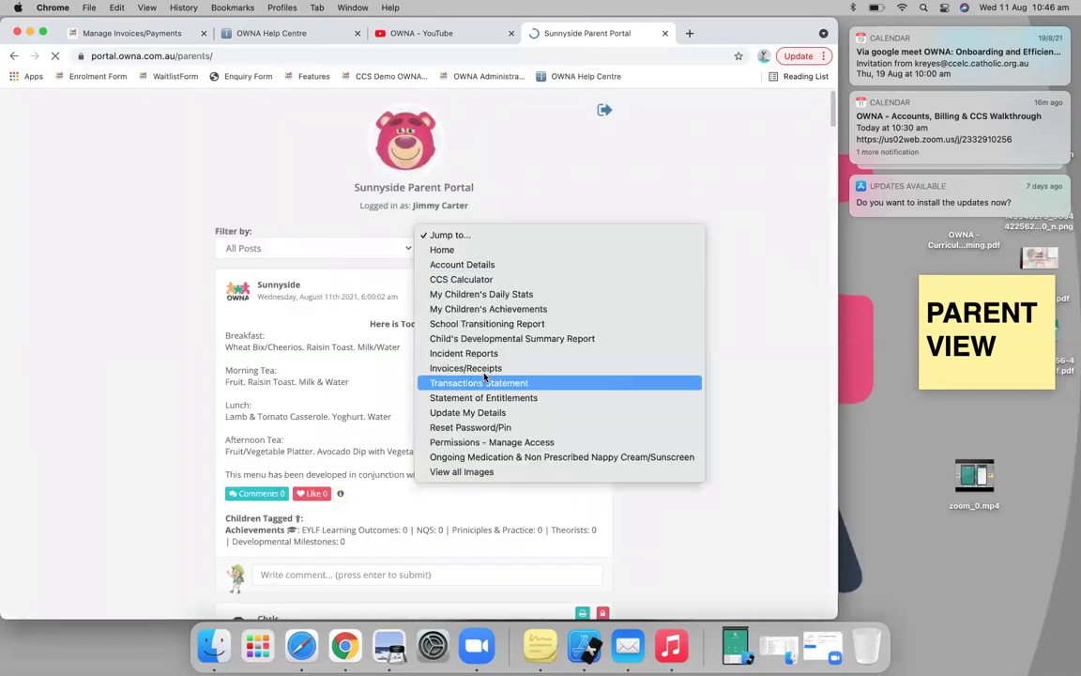
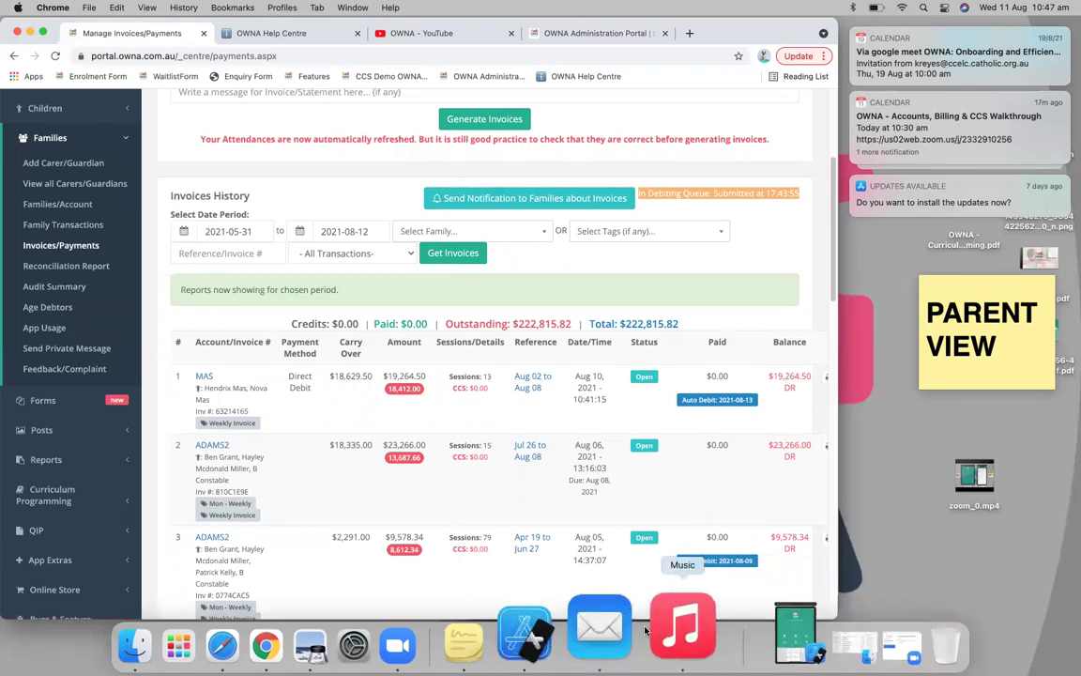
# Step: Switch to the Simulator, leave the DDR Authority form, reopen Statements/Invoices to view the latest invoice and transactions, and return to Chrome
pyautogui.click(577, 642)
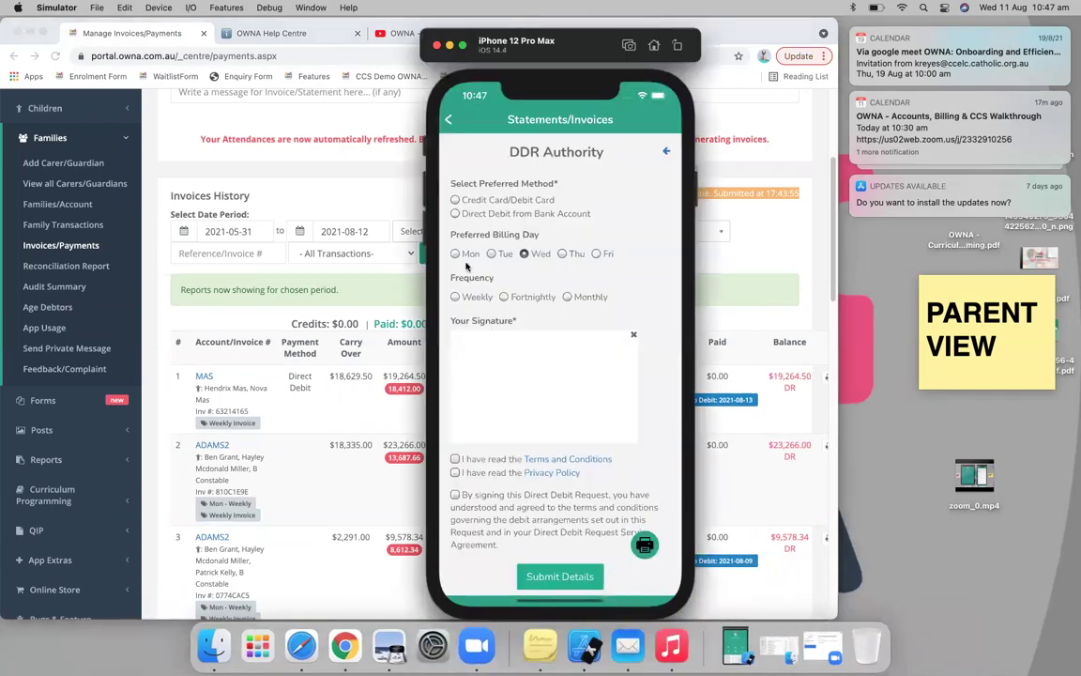
pyautogui.click(447, 119)
pyautogui.click(449, 118)
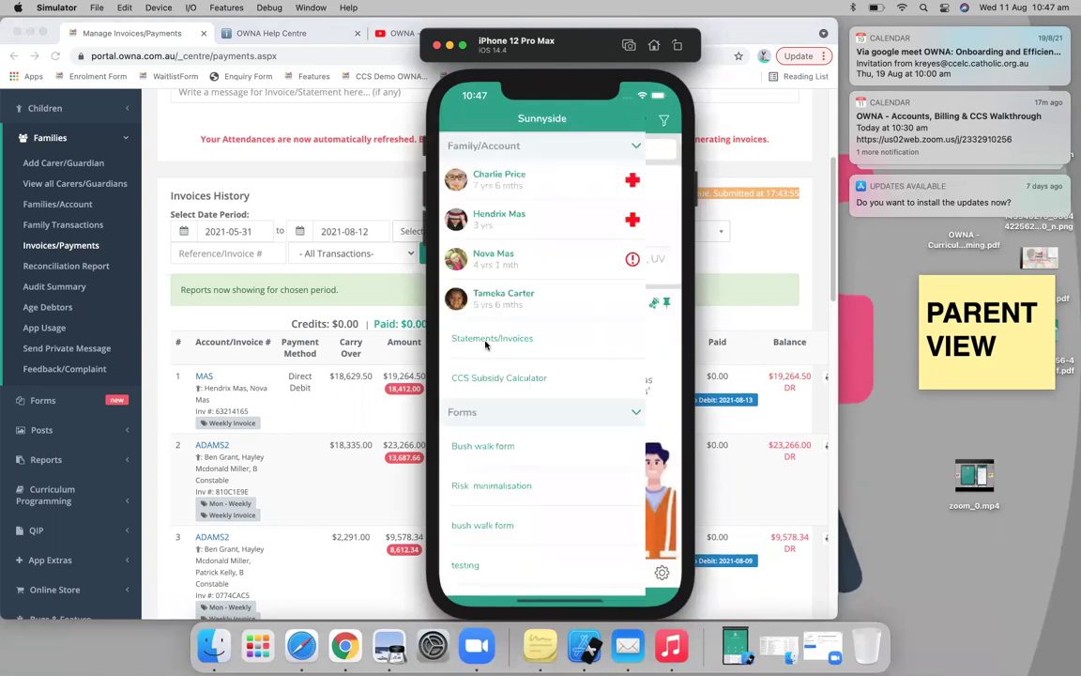
pyautogui.click(485, 343)
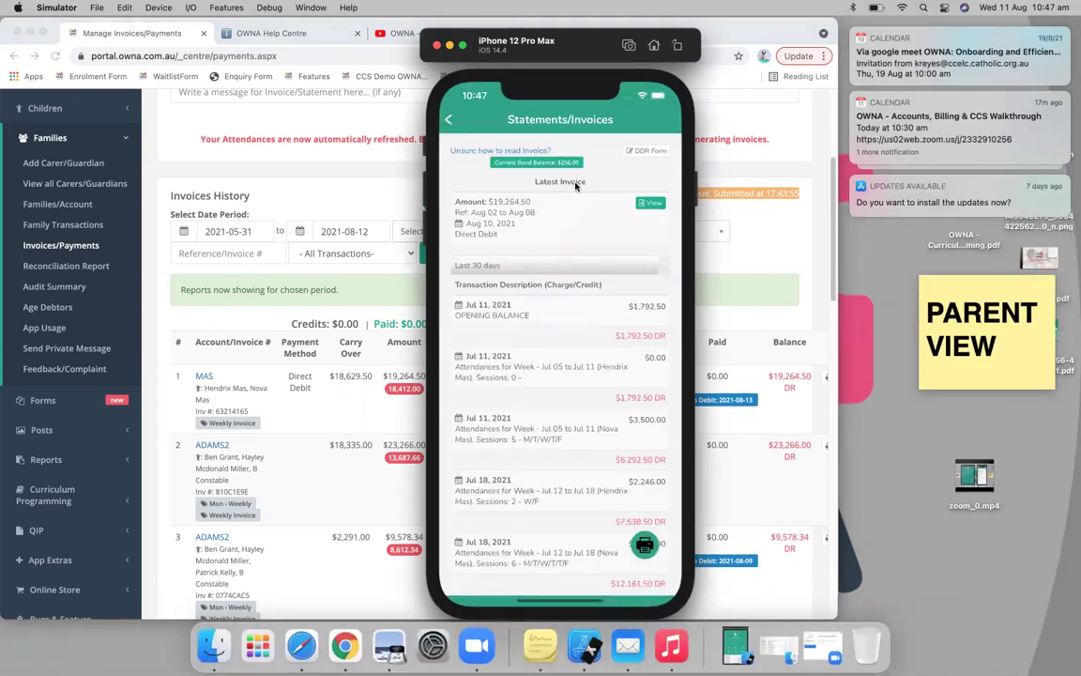
pyautogui.click(706, 100)
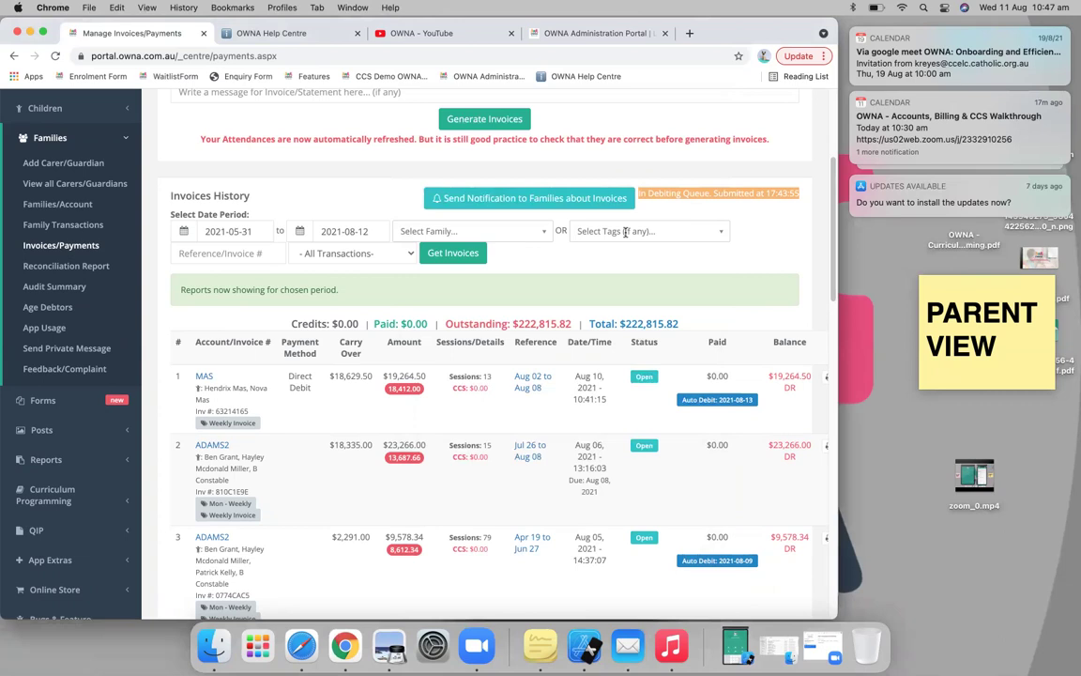